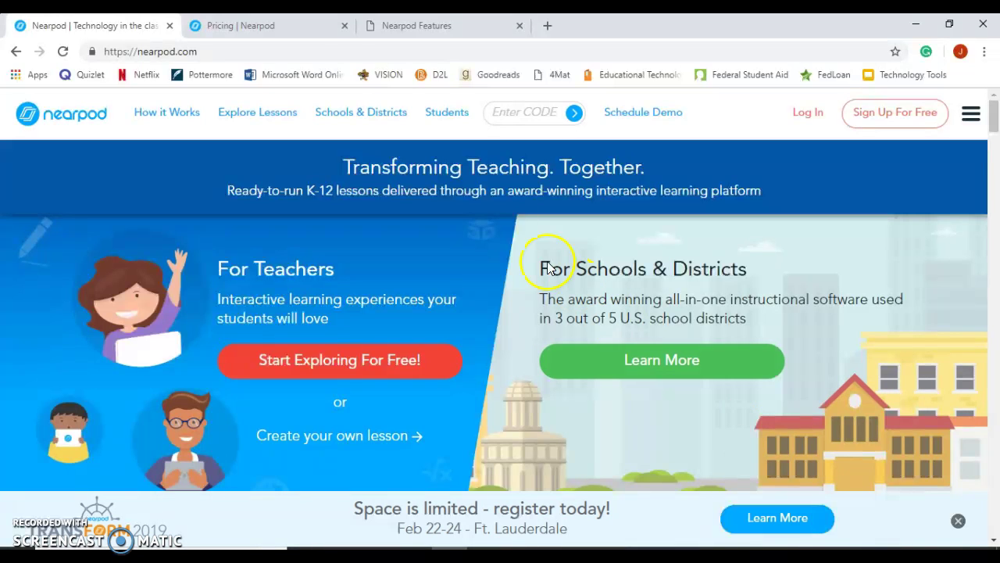
- Go to the nearpod.com website
left_click(342, 52)
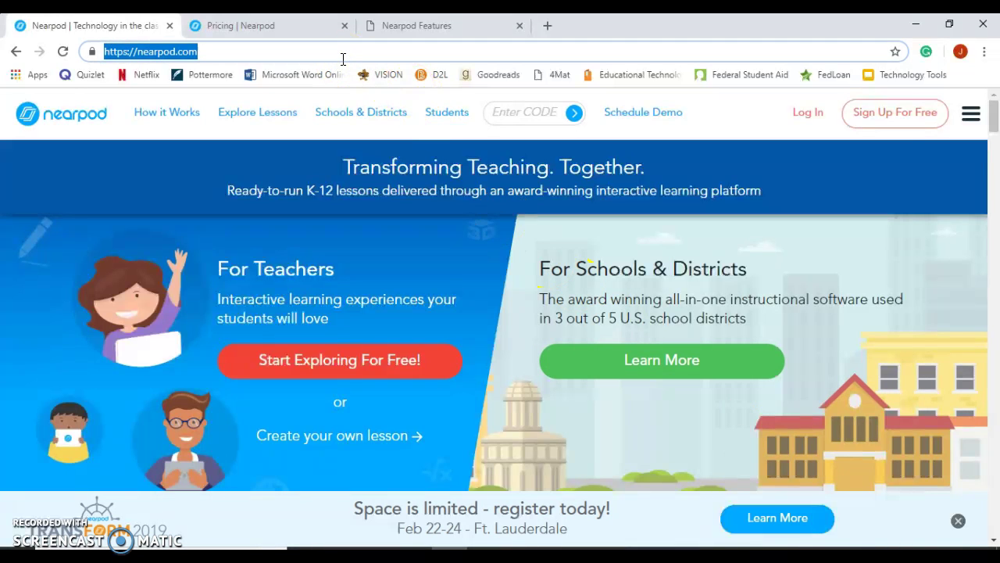
type("neap")
key("BackSpace")
type("r")
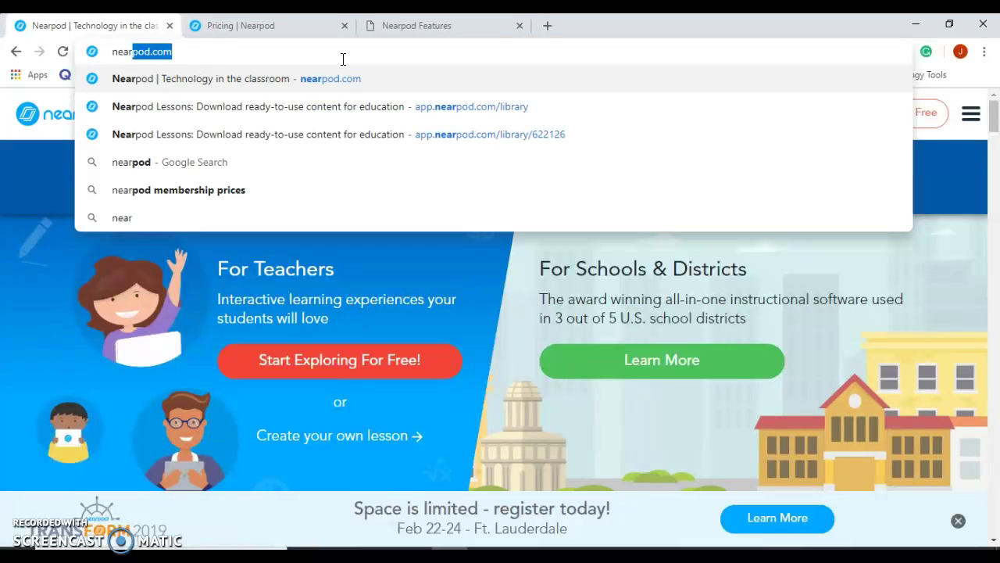
type("pod.")
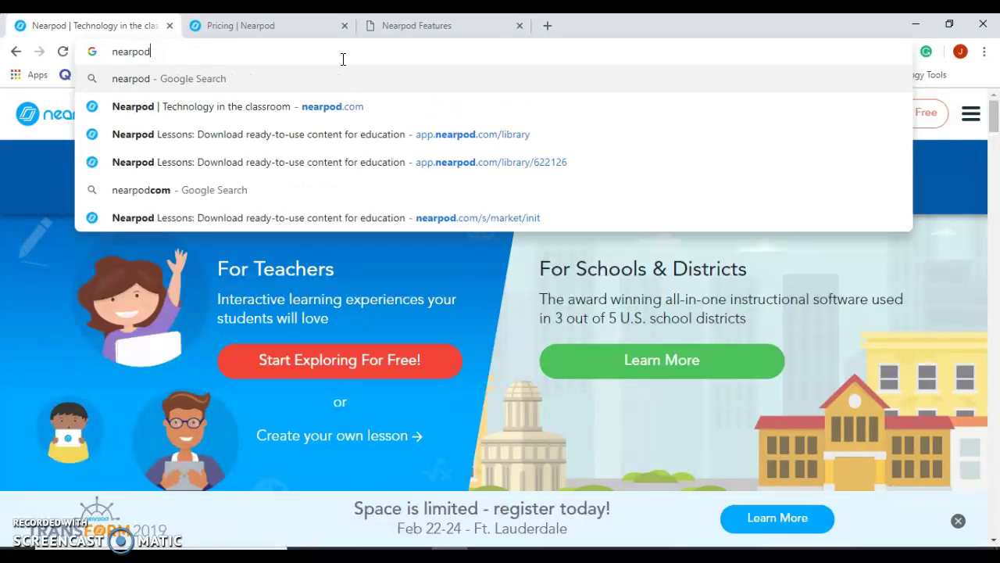
type("com")
key("Return")
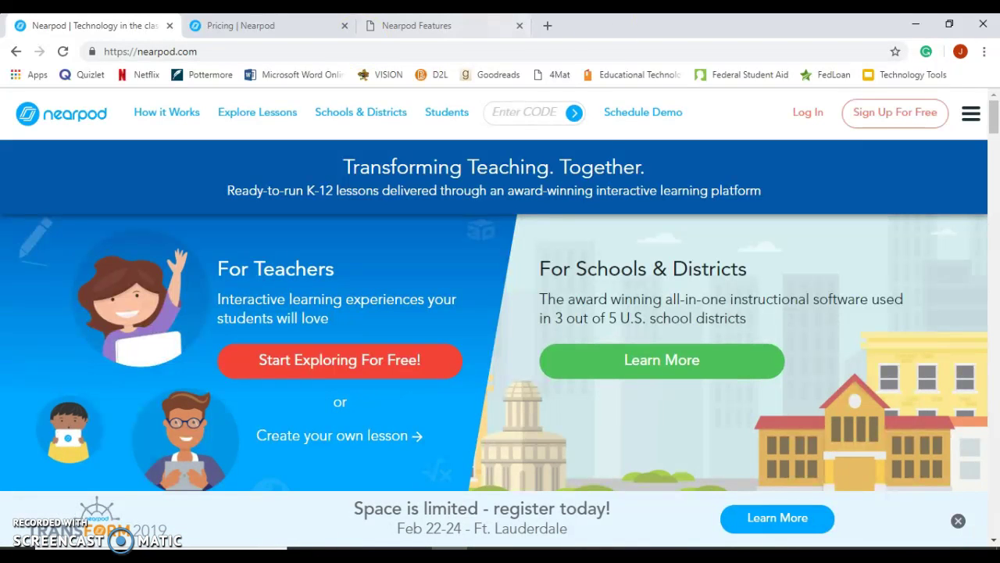
- Sign up as a teacher with a Google account, choosing the first listed account
left_click(898, 117)
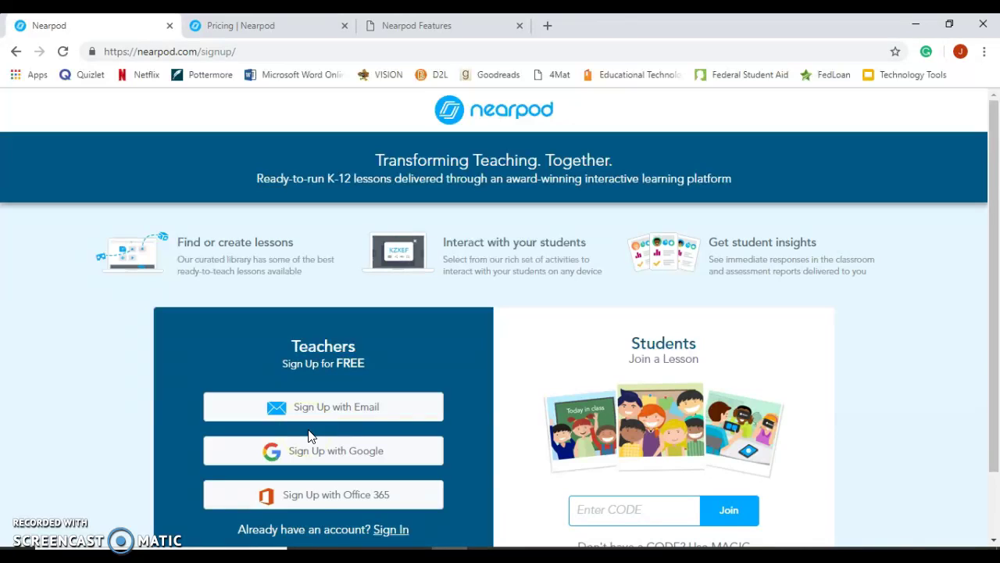
left_click_drag(996, 240, 997, 275)
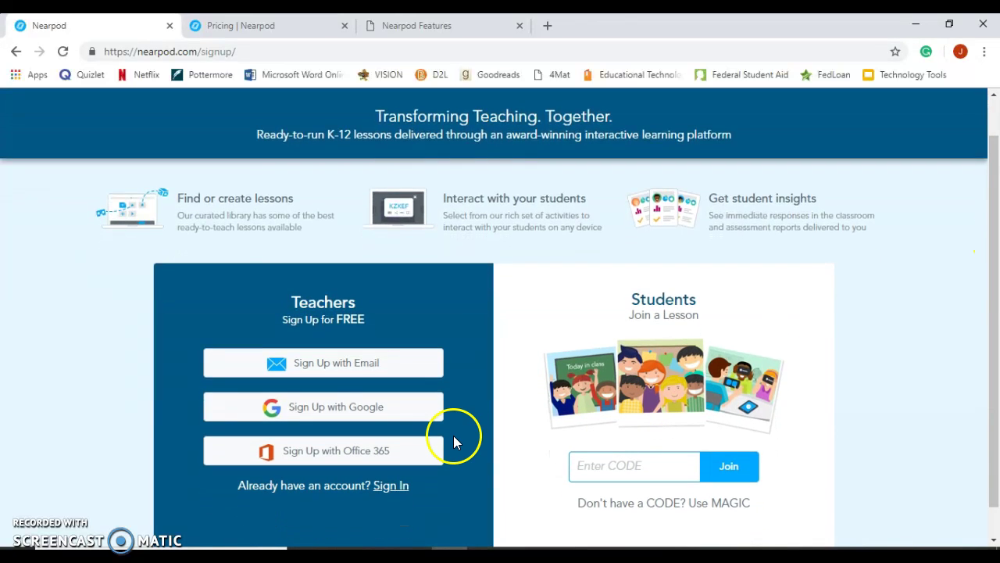
left_click(407, 417)
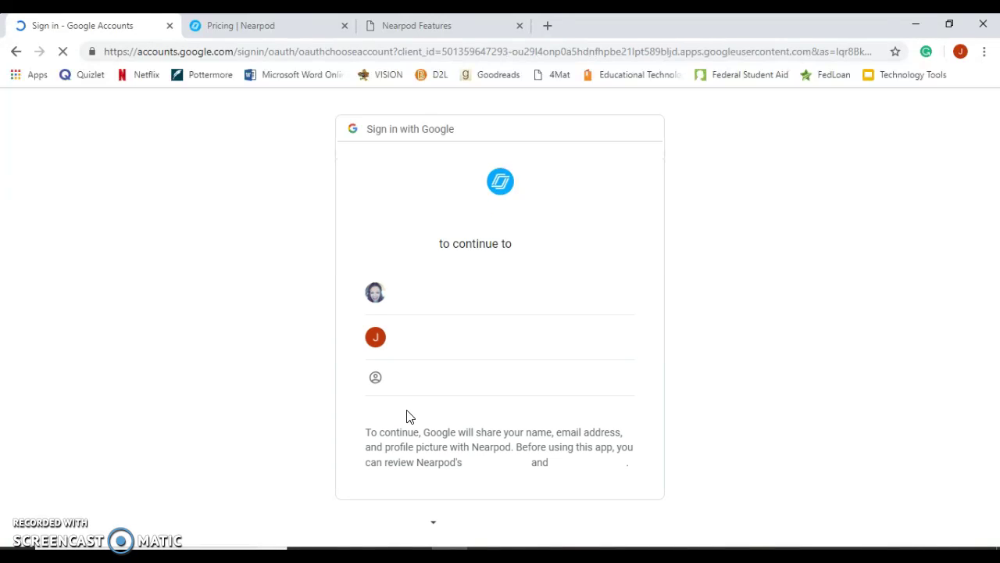
left_click(463, 307)
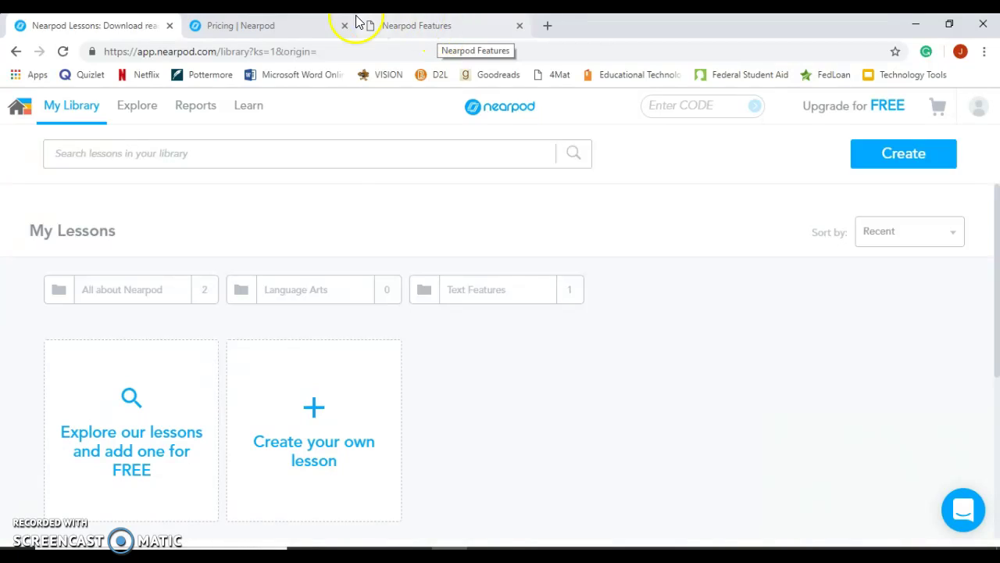
- Compare the Silver, Gold, Platinum and School & District plans on the pricing page and in the Nearpod Features document
left_click(271, 26)
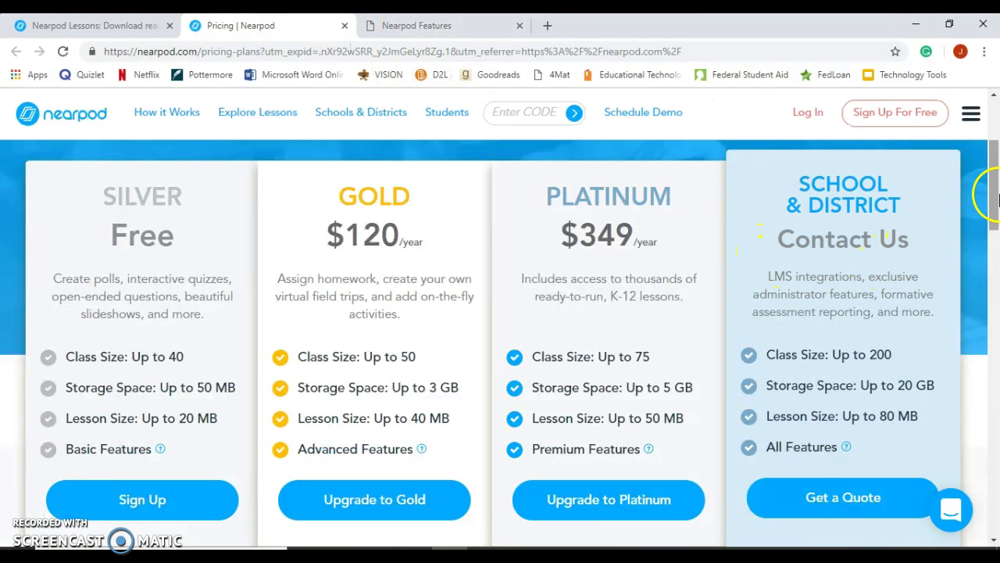
left_click_drag(994, 205, 996, 198)
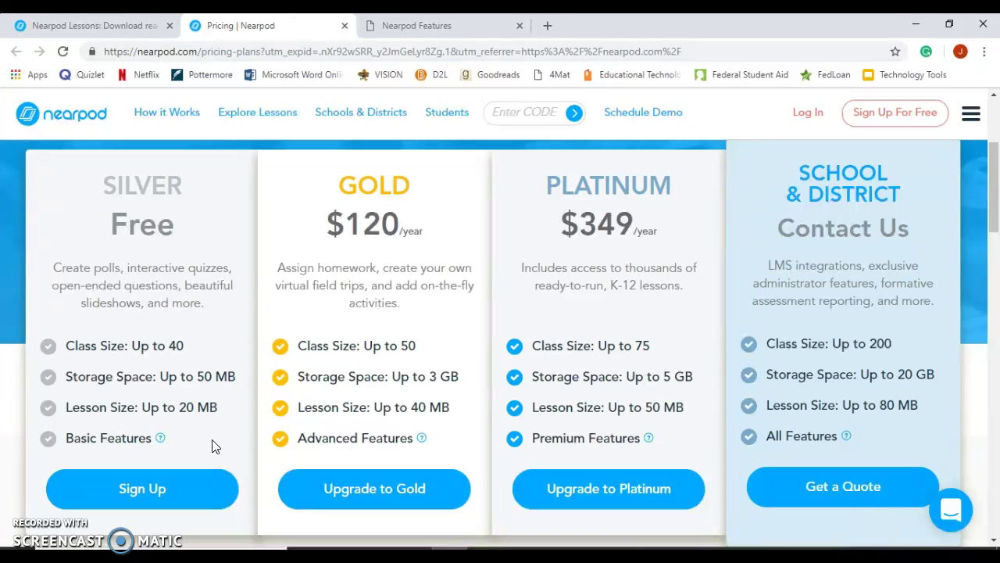
left_click(406, 25)
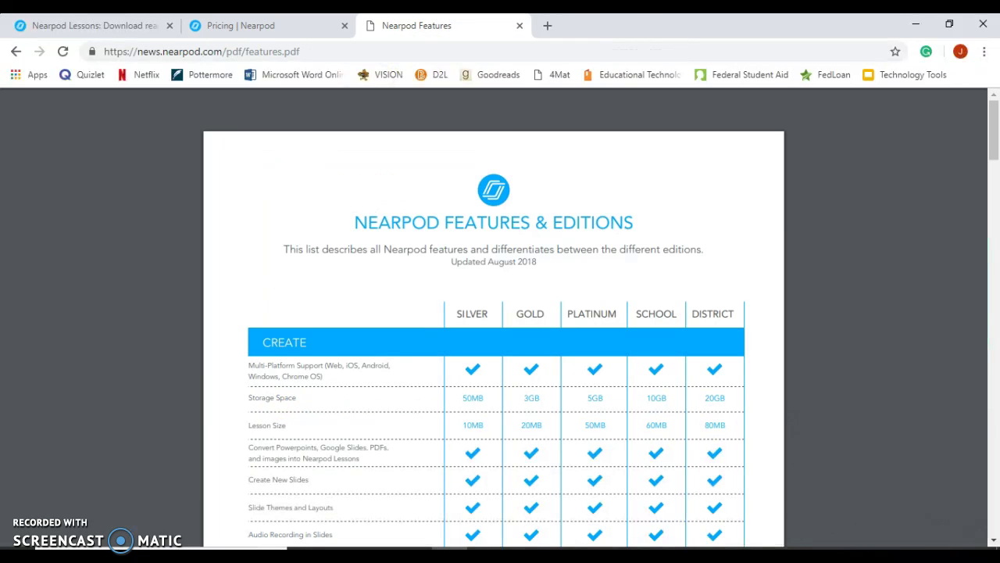
mouse_move(995, 113)
left_mouse_down()
mouse_move(996, 279)
mouse_move(997, 113)
left_mouse_up()
left_click(252, 27)
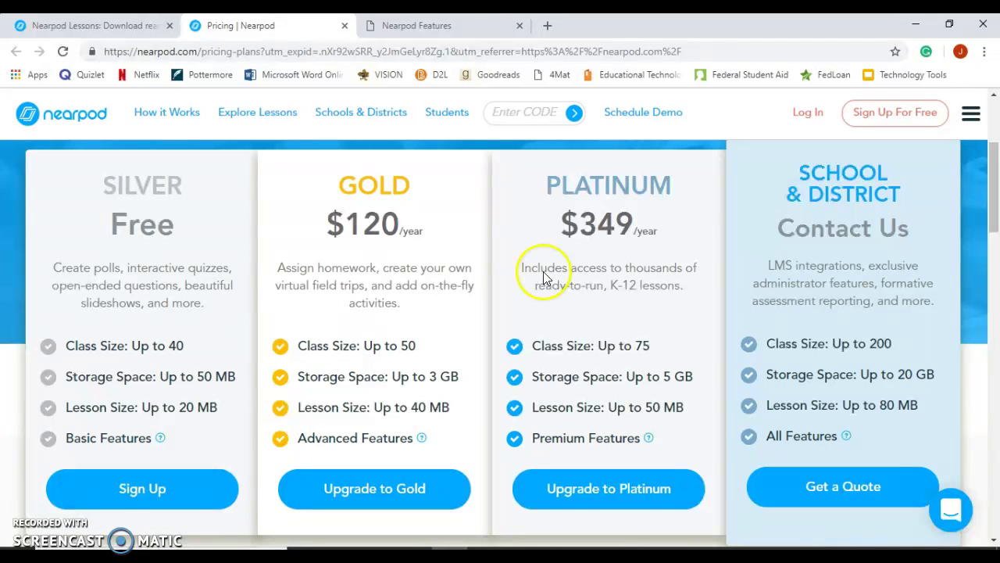
- Create a new folder named Math in the lesson library
left_click(136, 26)
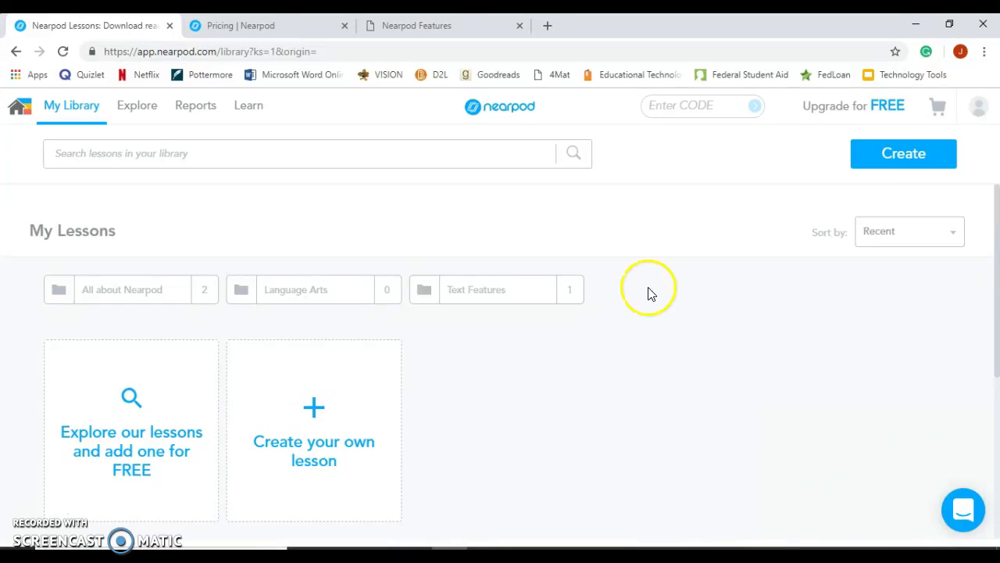
left_click(883, 165)
left_click(850, 185)
left_click(599, 208)
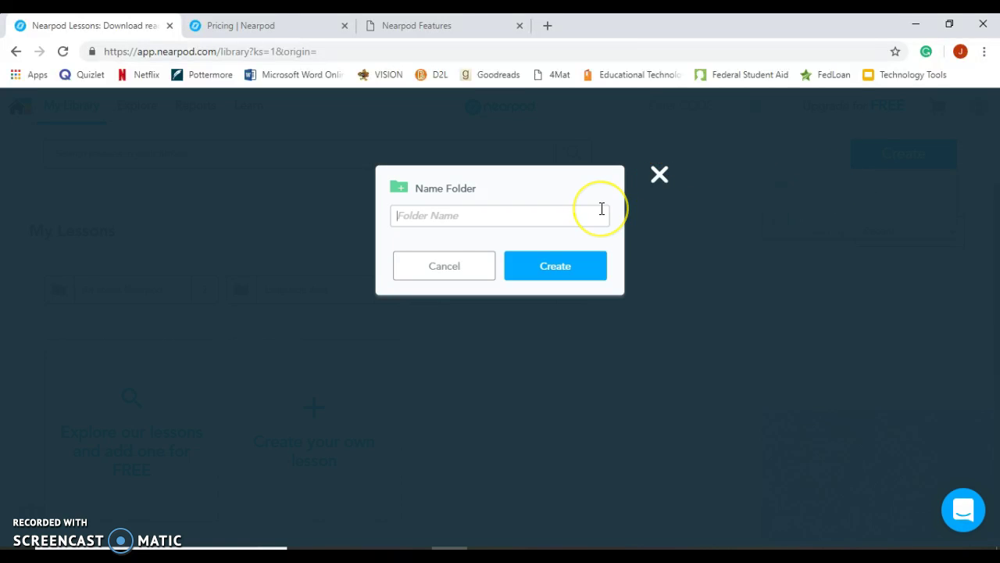
type("Math")
left_click(587, 272)
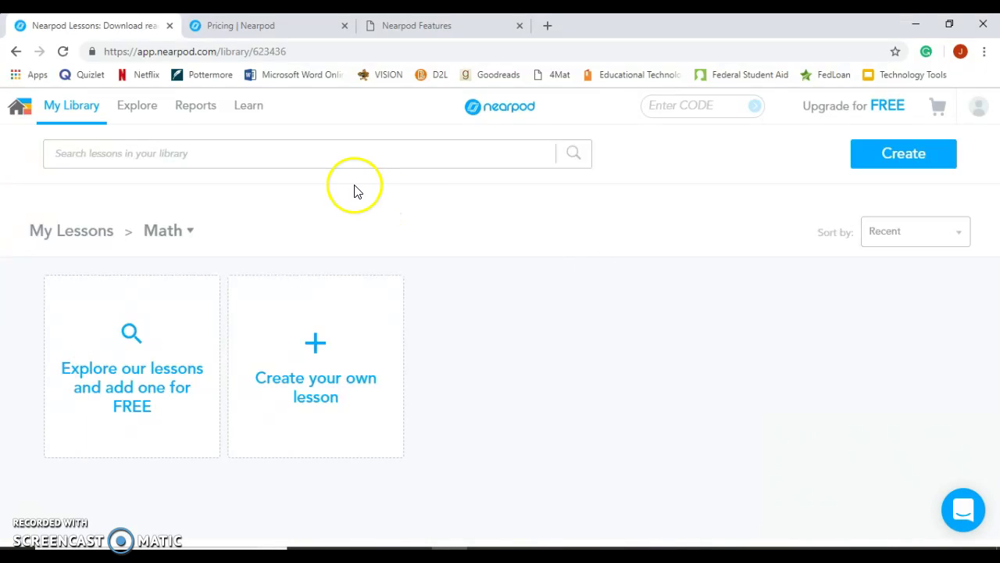
- Browse the ready-made top math lessons for grades 3-5 in the lesson store
left_click(91, 112)
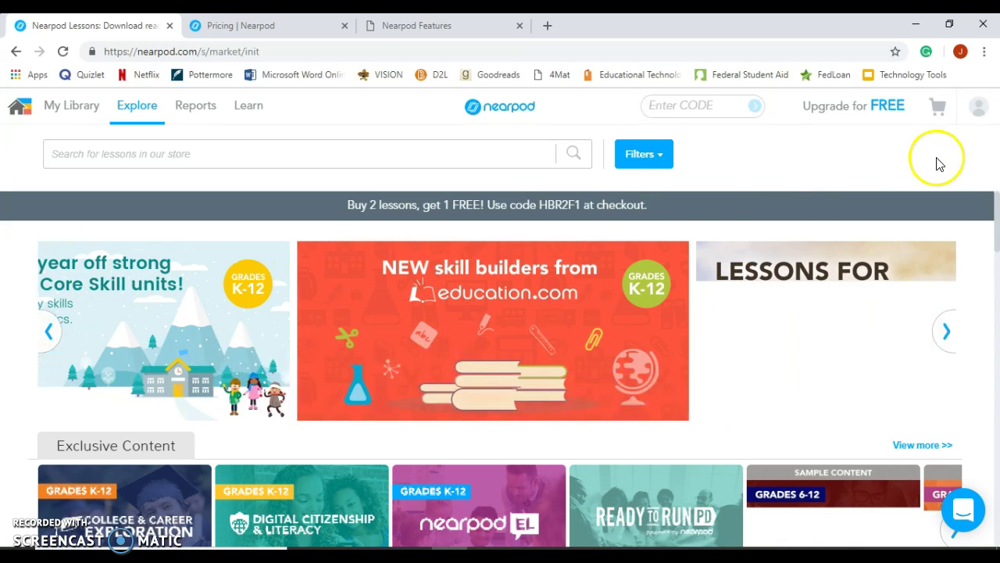
left_click_drag(995, 205, 998, 277)
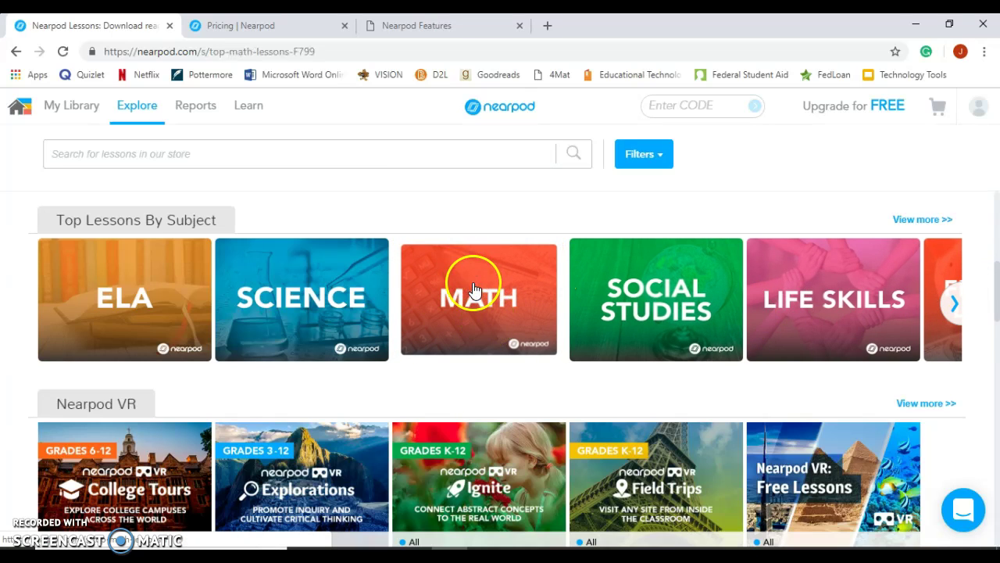
left_click(474, 289)
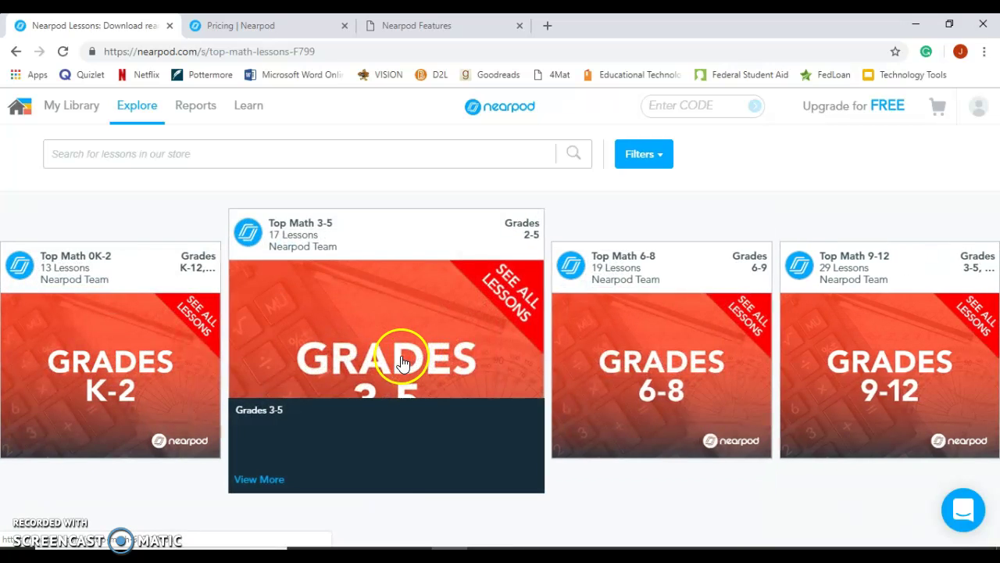
left_click(403, 363)
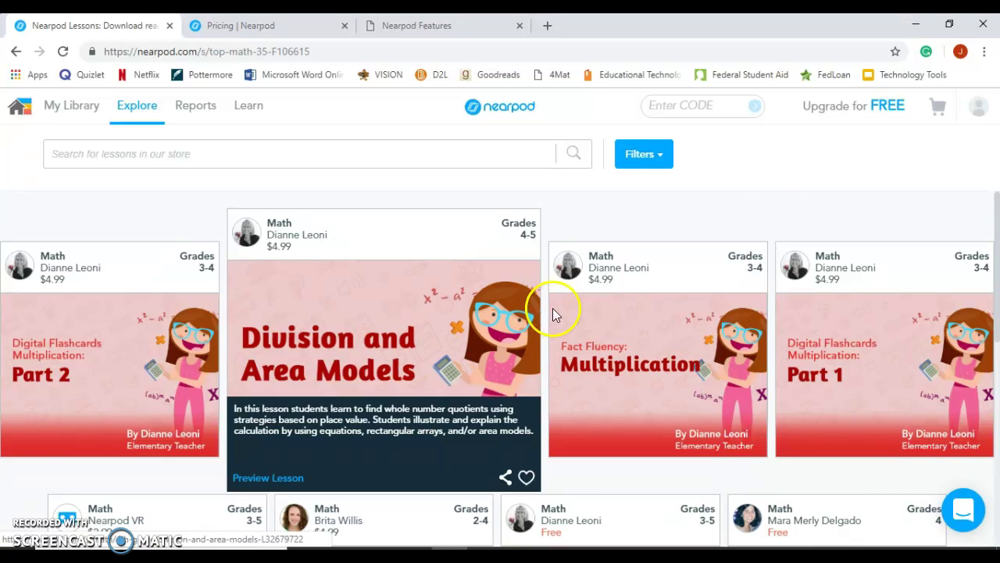
left_click_drag(997, 224, 997, 406)
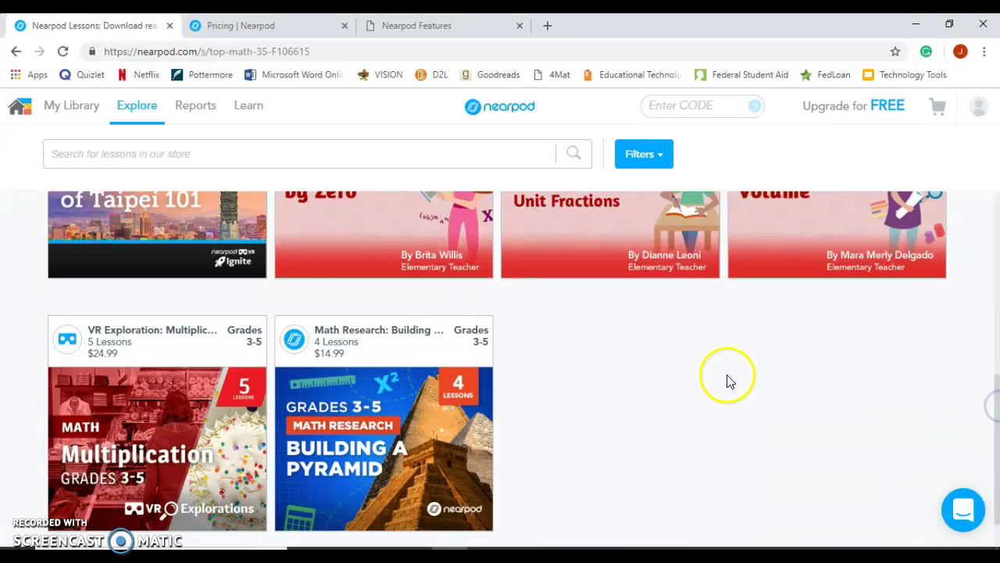
mouse_move(476, 321)
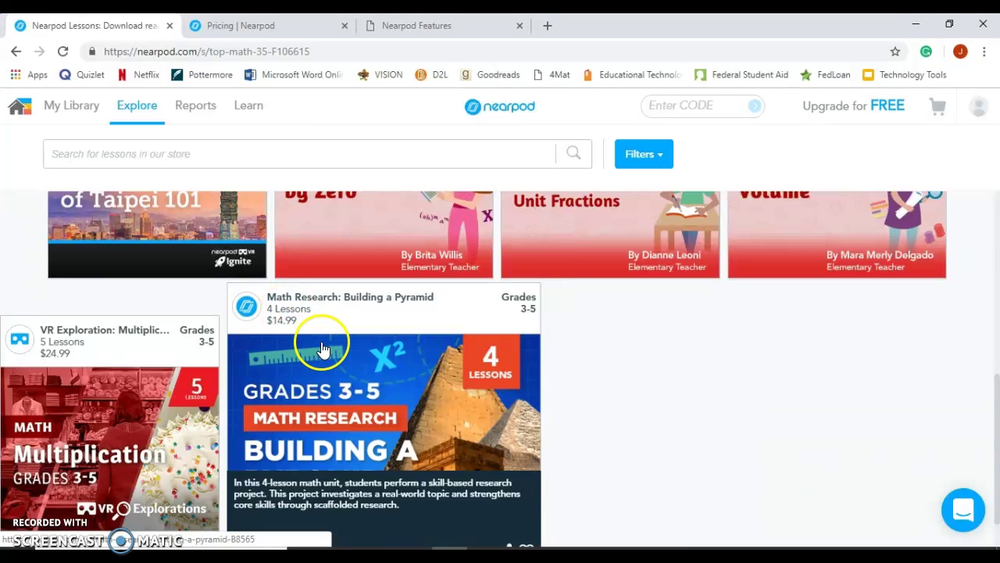
left_click_drag(998, 389, 998, 189)
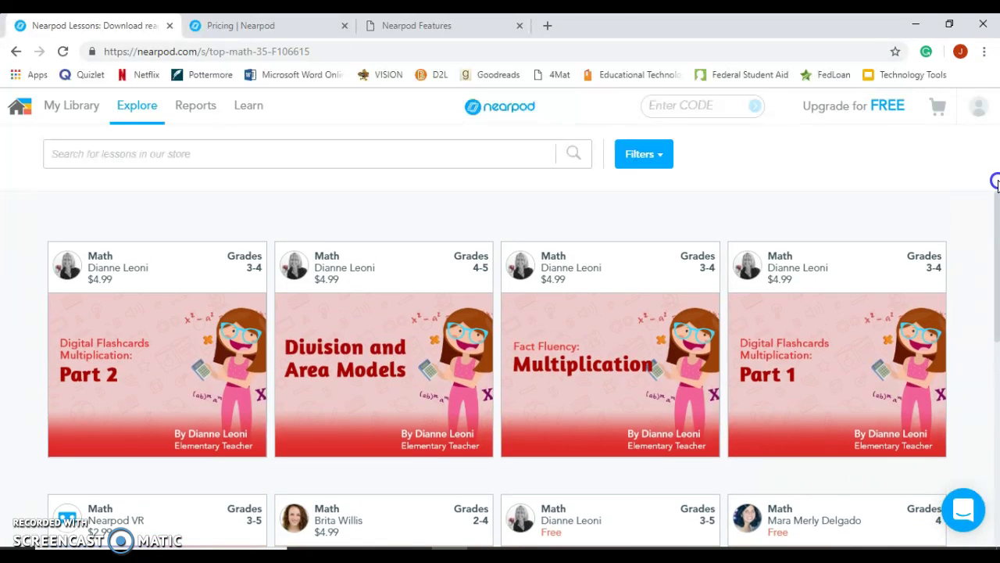
mouse_move(998, 211)
left_mouse_down()
mouse_move(997, 226)
mouse_move(996, 213)
left_mouse_up()
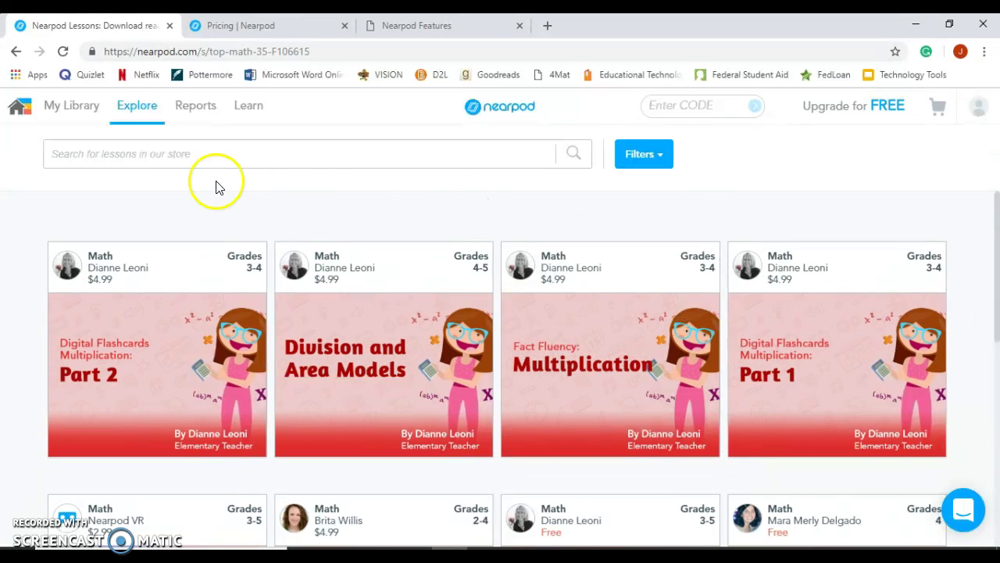
- Create a new lesson of your own from the library and open its file upload dialog
left_click(90, 121)
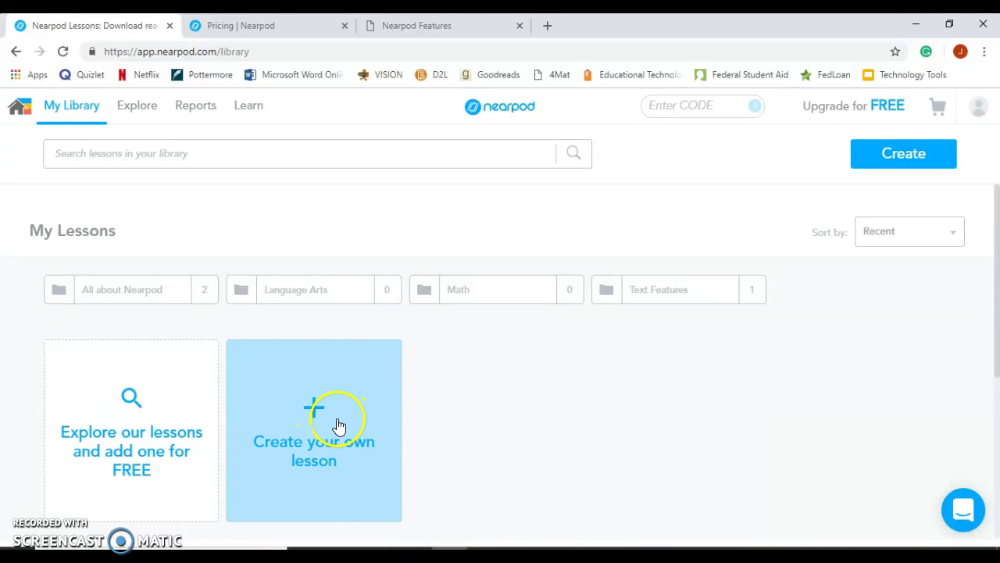
left_click(338, 425)
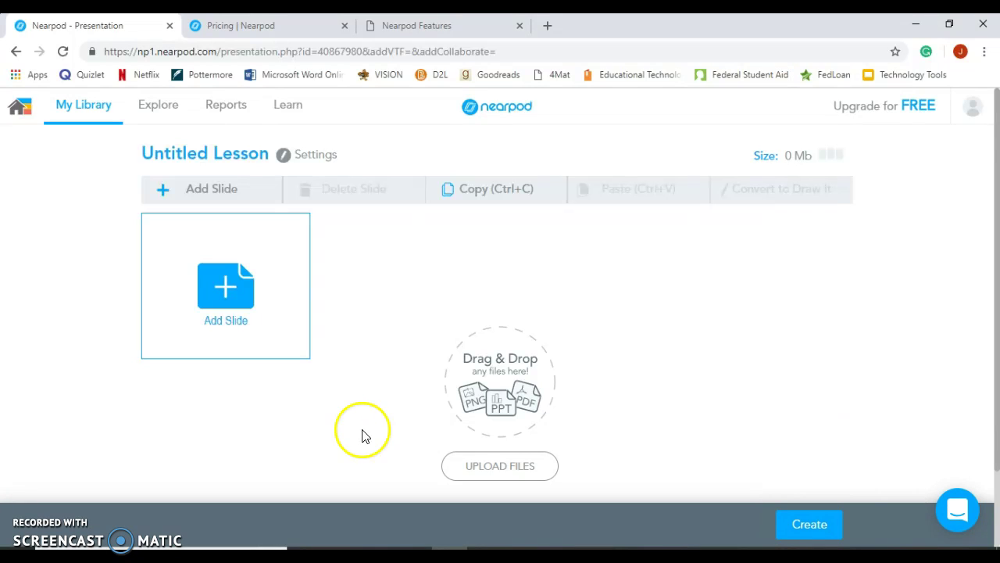
left_click(501, 467)
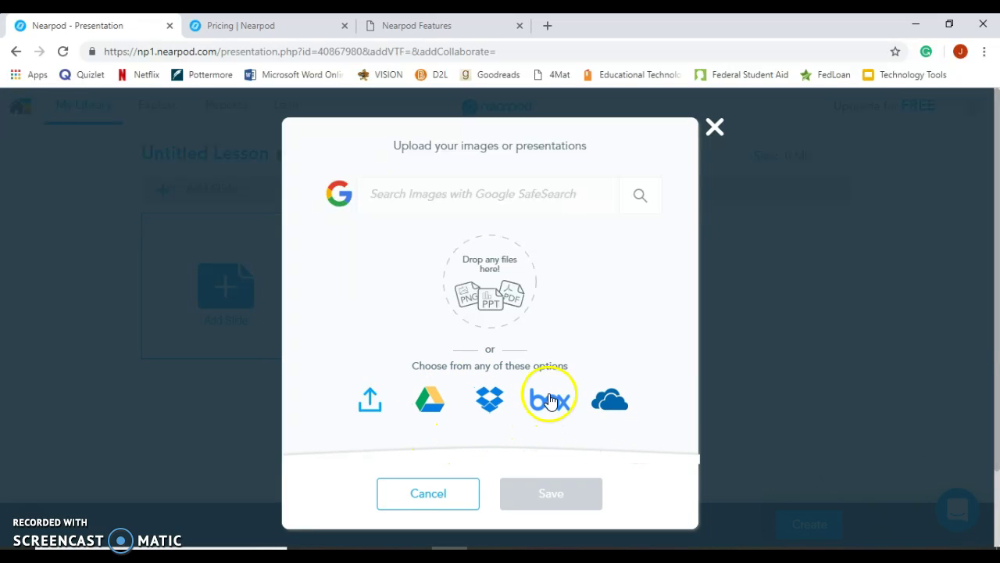
- Try to upload the "Digital Unit_Text Features Presentation" PowerPoint from the Educational Technology folder
left_click(372, 414)
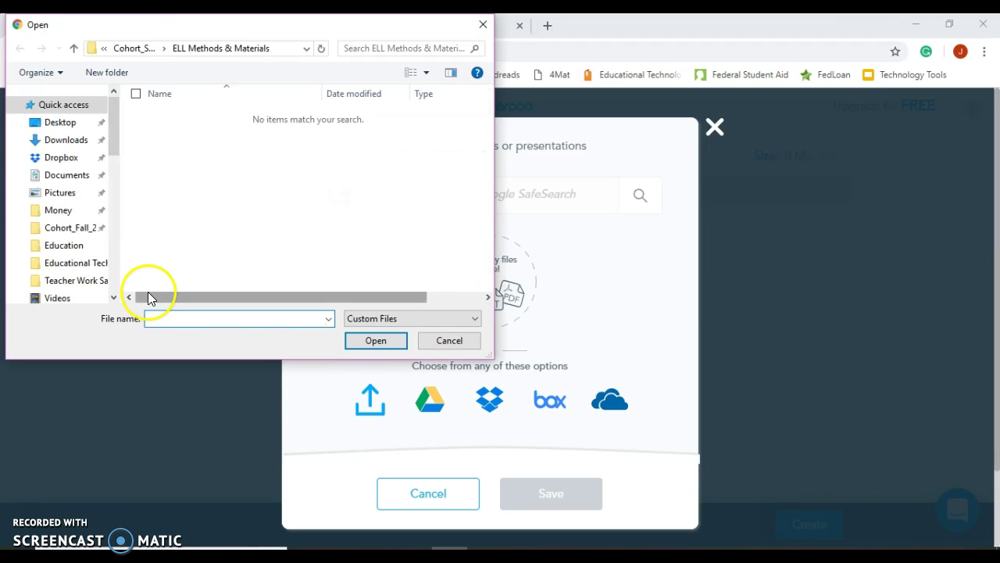
left_click(89, 267)
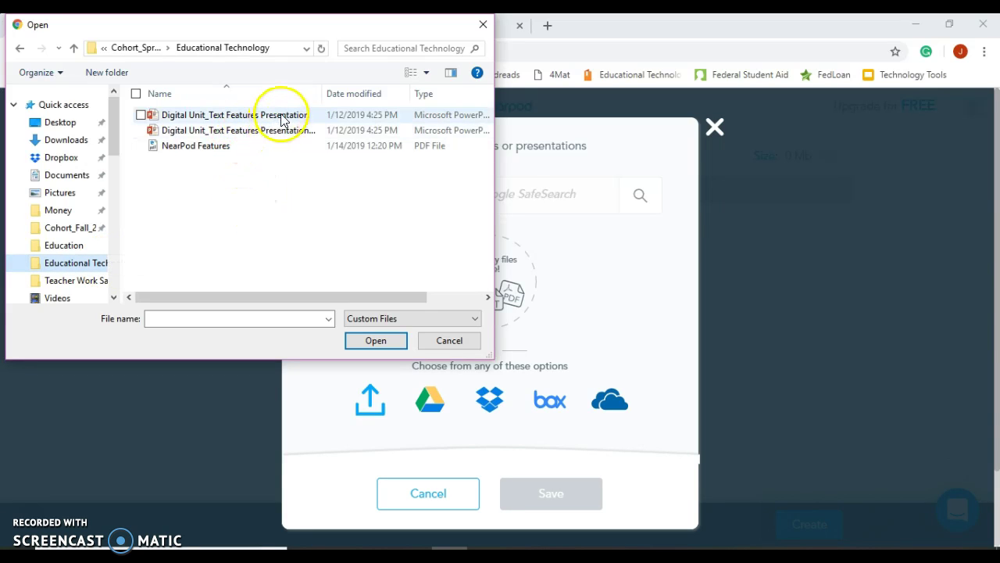
left_click(333, 117)
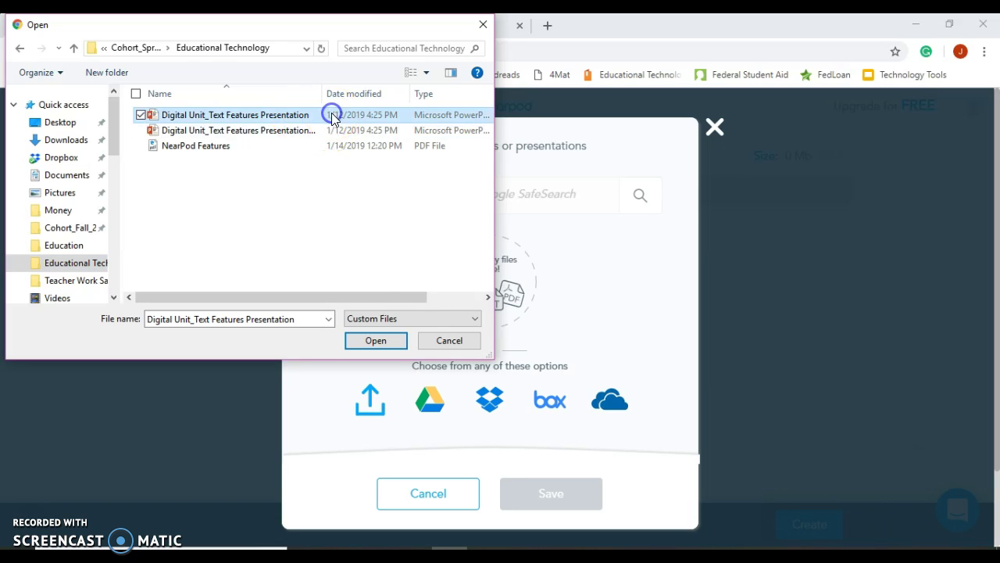
left_click(372, 341)
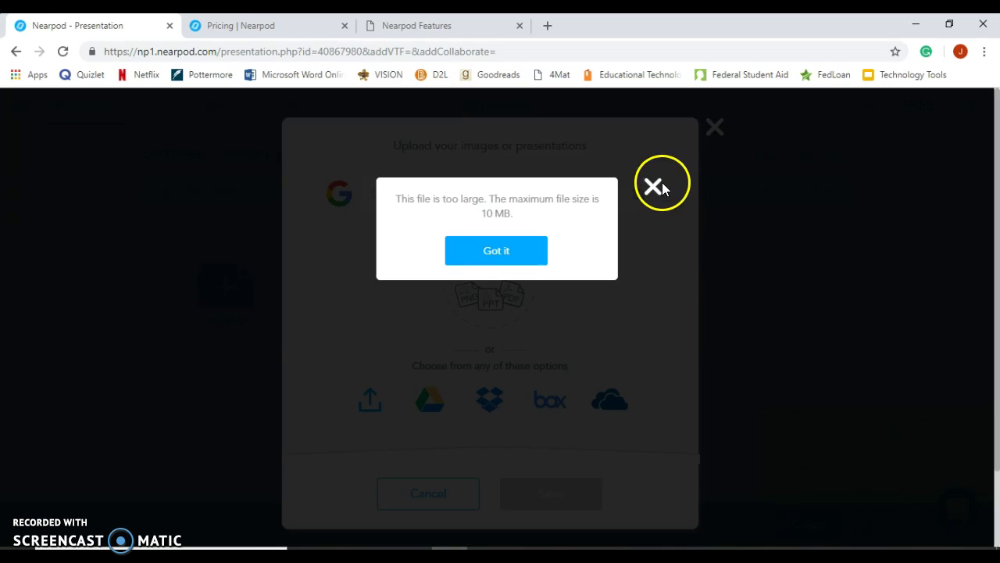
left_click(657, 187)
- Upload the second Text Features PowerPoint listed in the Educational Technology folder to the lesson and reload the lesson page
left_click(370, 402)
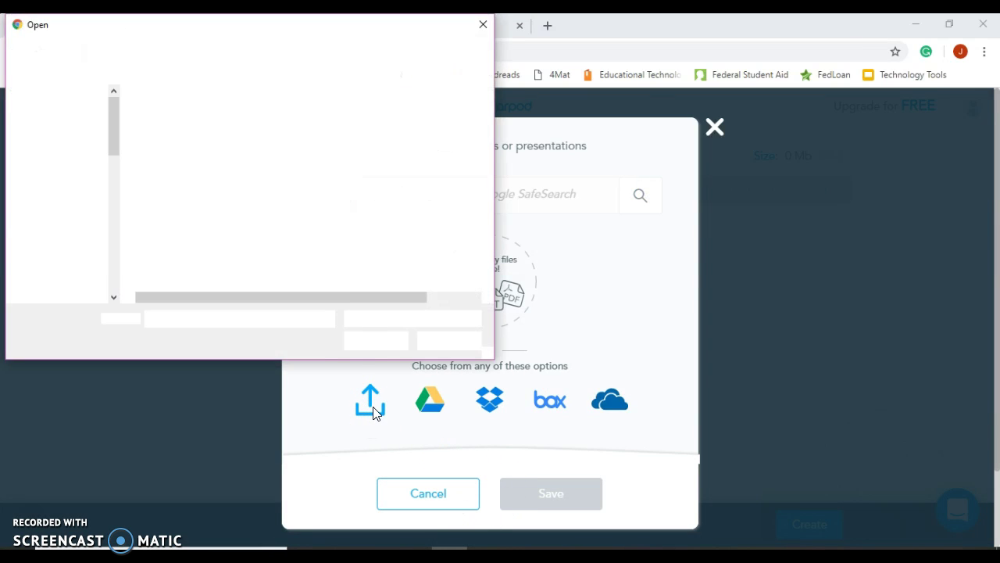
left_click(280, 131)
left_click(378, 341)
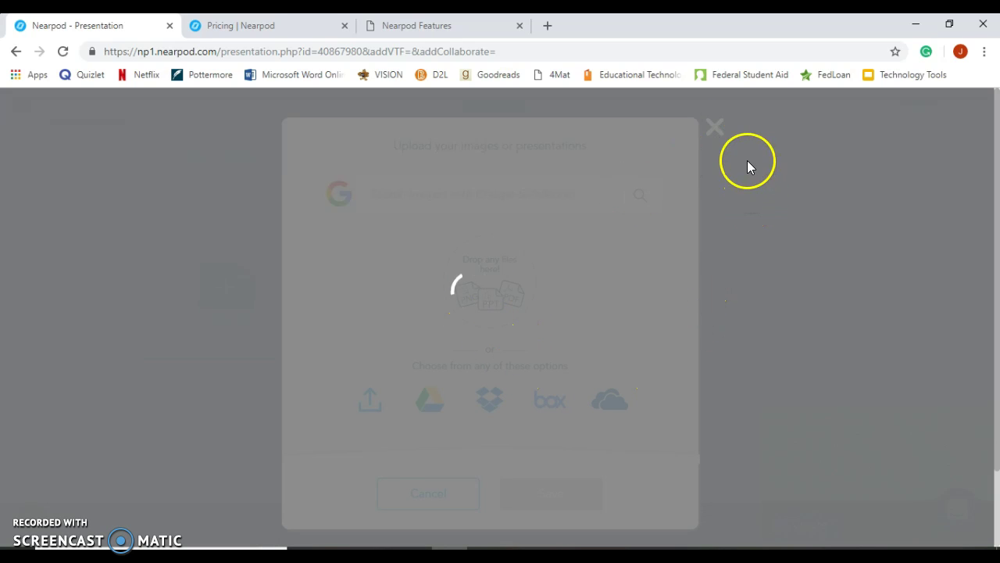
left_click(532, 55)
key("Return")
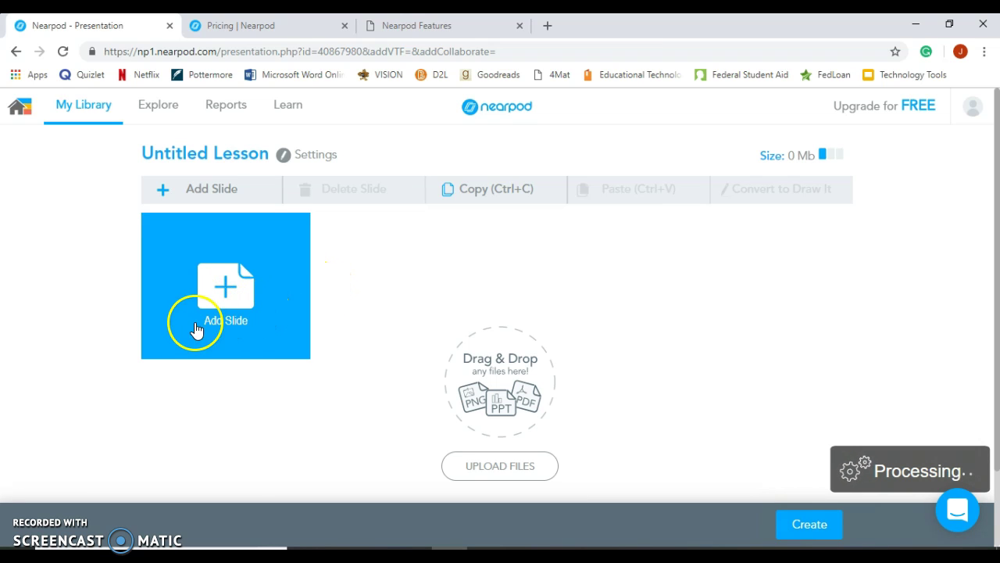
- Open the content options for a new slide and browse the Nearpod 3D models under Amazing Places & Things and Ancient Times
left_click(226, 286)
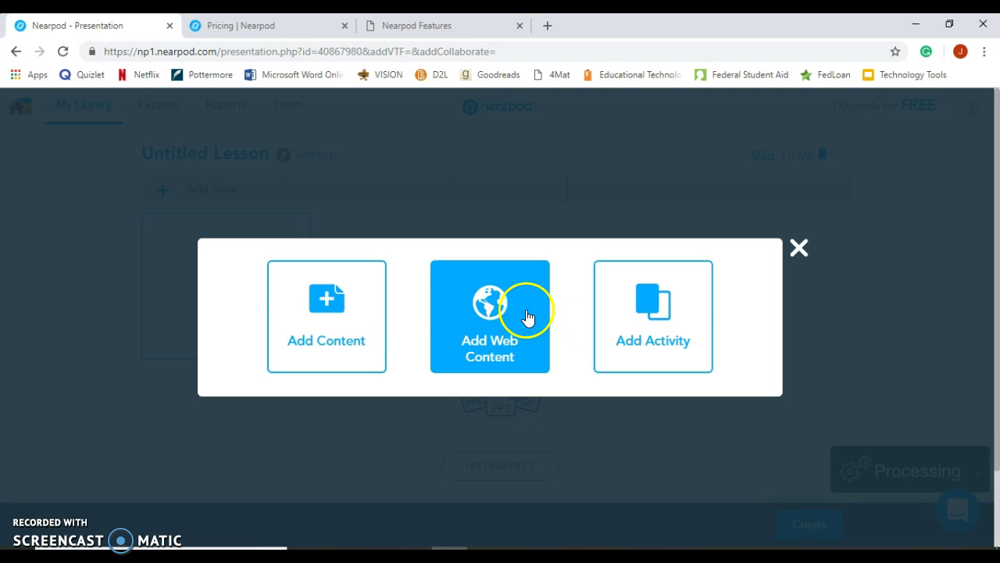
left_click(357, 316)
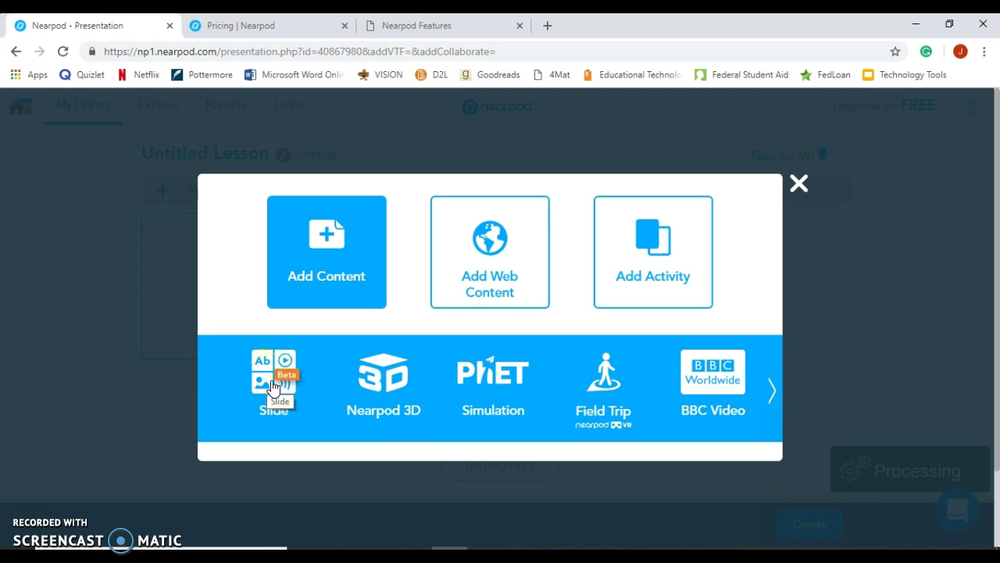
left_click(398, 400)
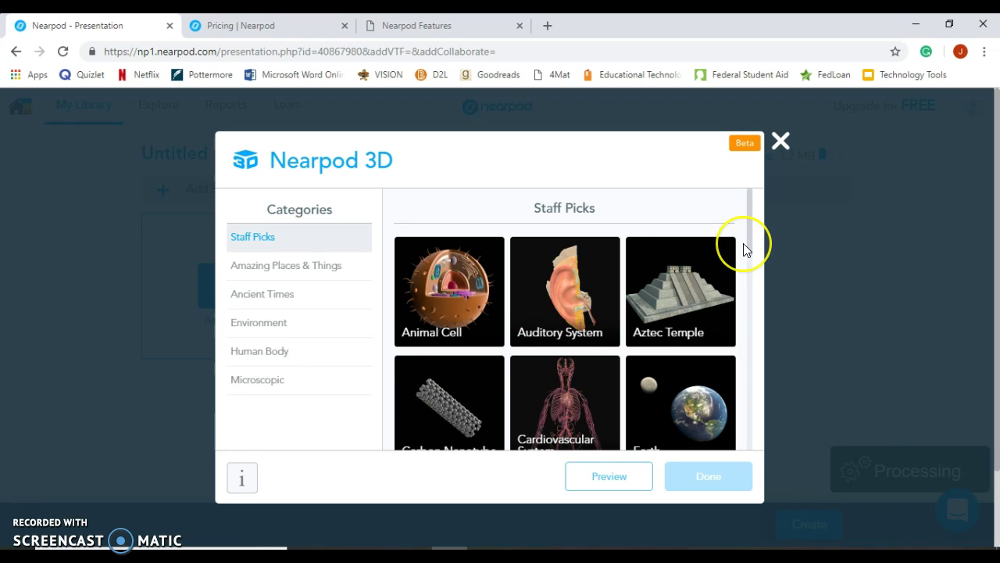
left_click(352, 268)
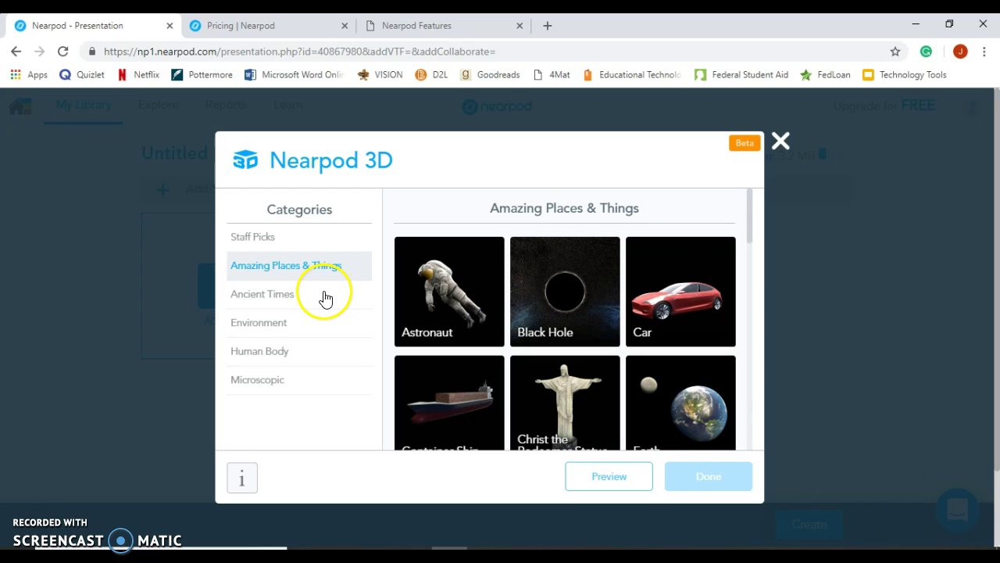
left_click(326, 295)
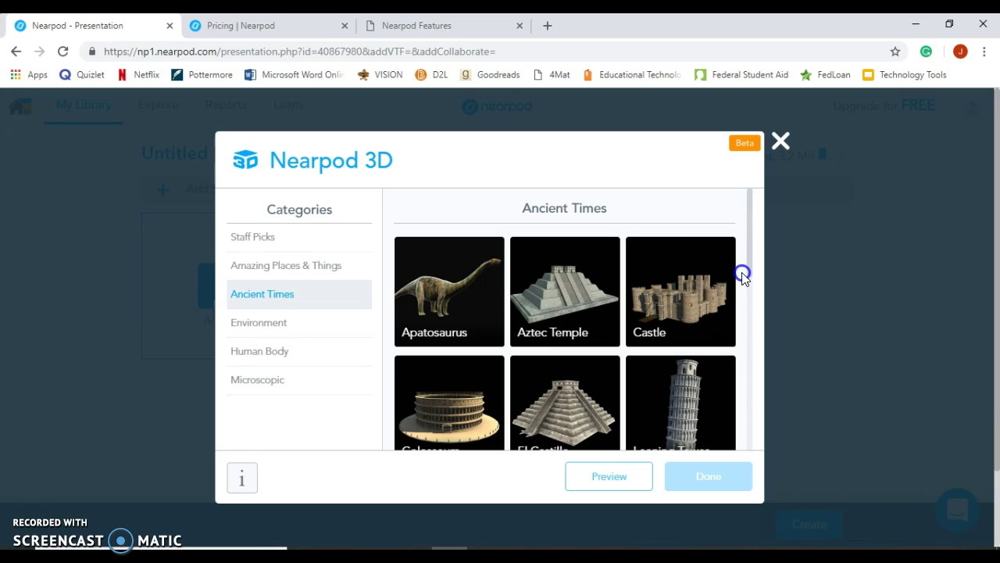
left_click_drag(748, 273, 747, 303)
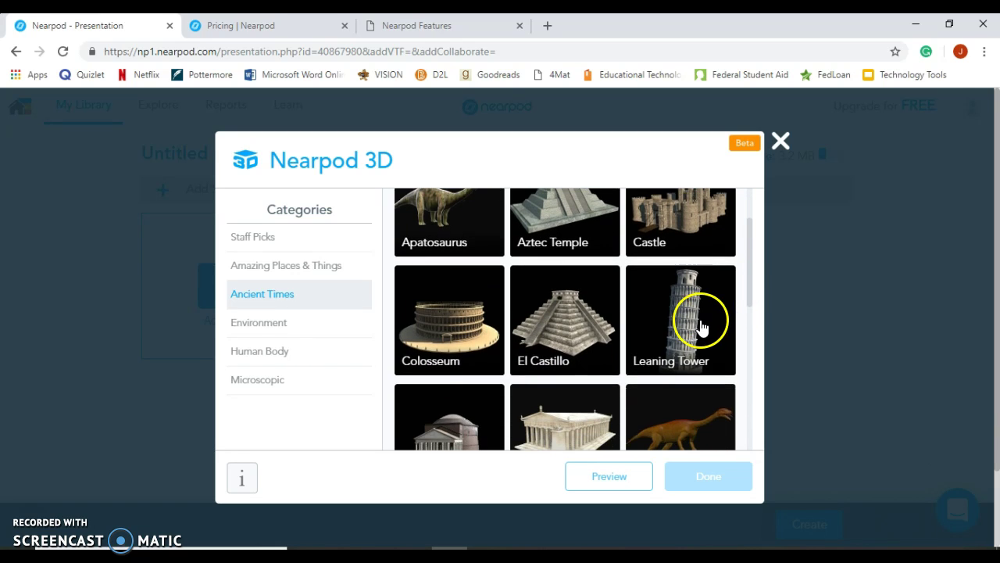
- Browse the Nearpod 3D models under Environment and Human Body and close the model gallery without choosing one
left_click(298, 322)
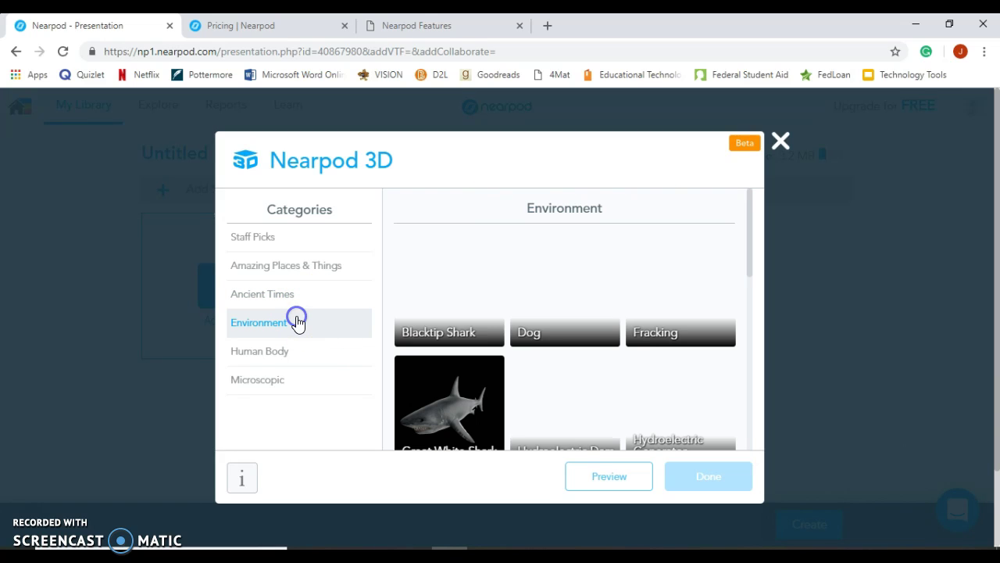
left_click(750, 254)
double_click(749, 256)
left_click(742, 250)
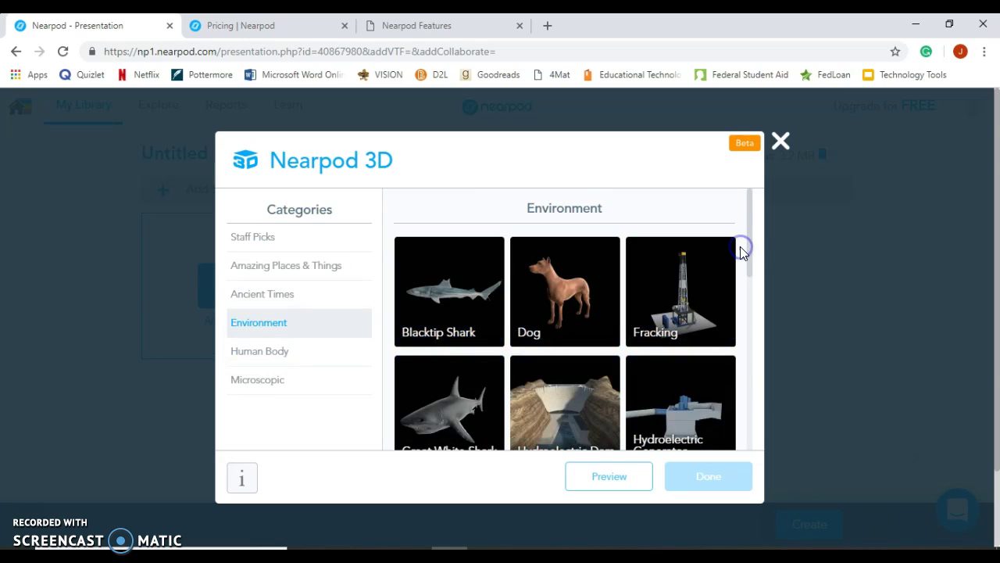
left_click_drag(748, 250, 748, 397)
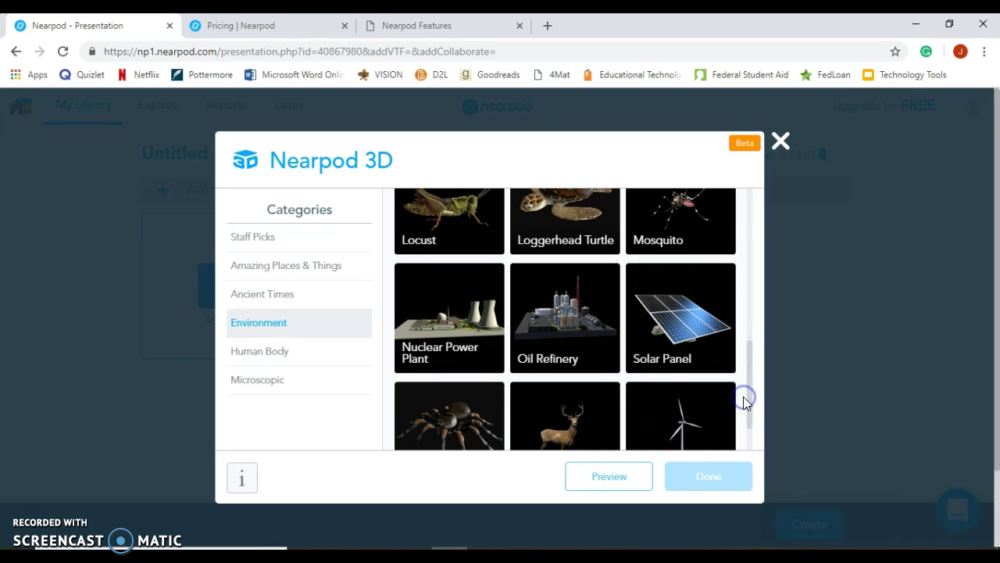
left_click(258, 358)
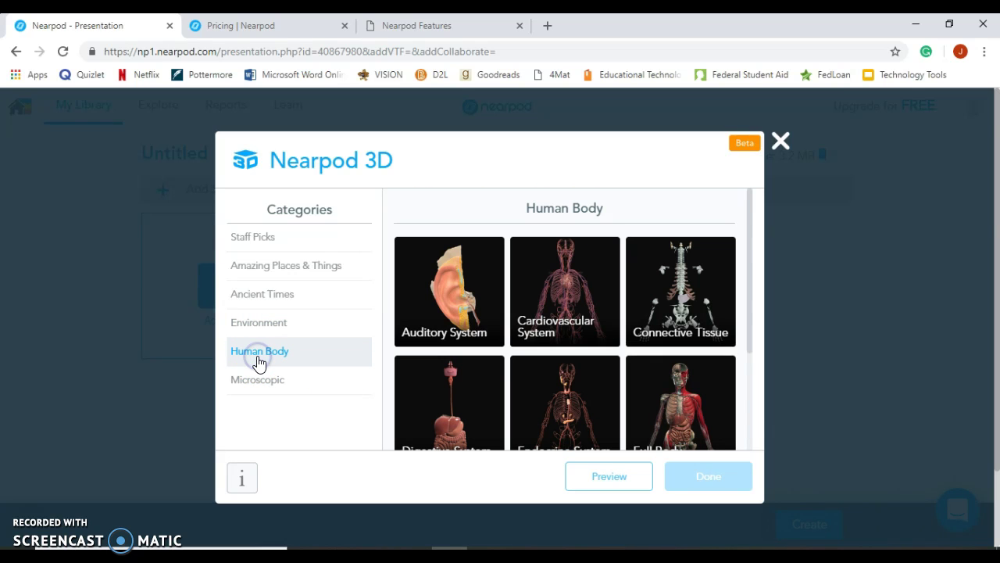
left_click_drag(748, 263, 744, 227)
left_click(778, 141)
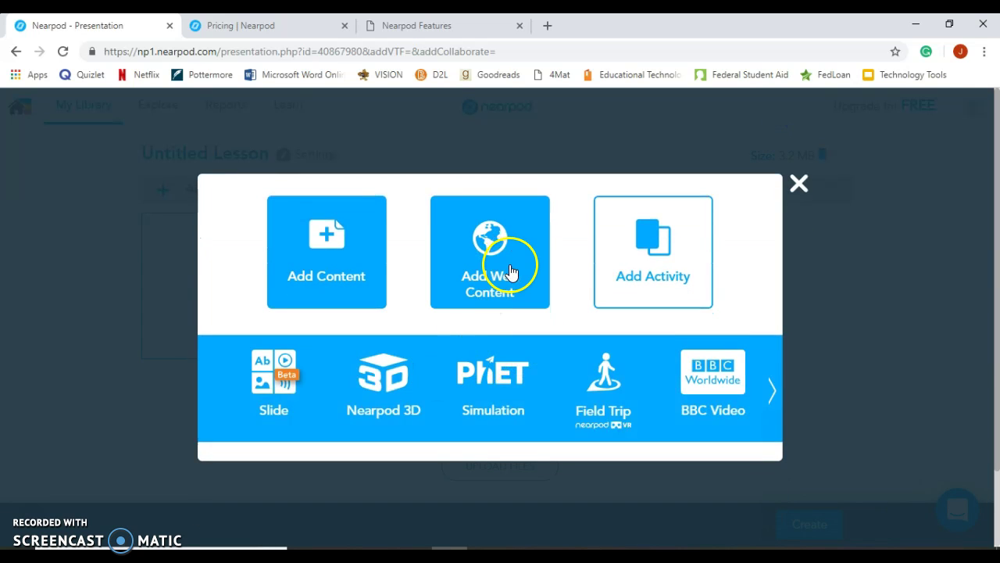
- Look at the web content form and the remaining content types, including the Live Twitter Stream form, without saving anything
left_click(510, 265)
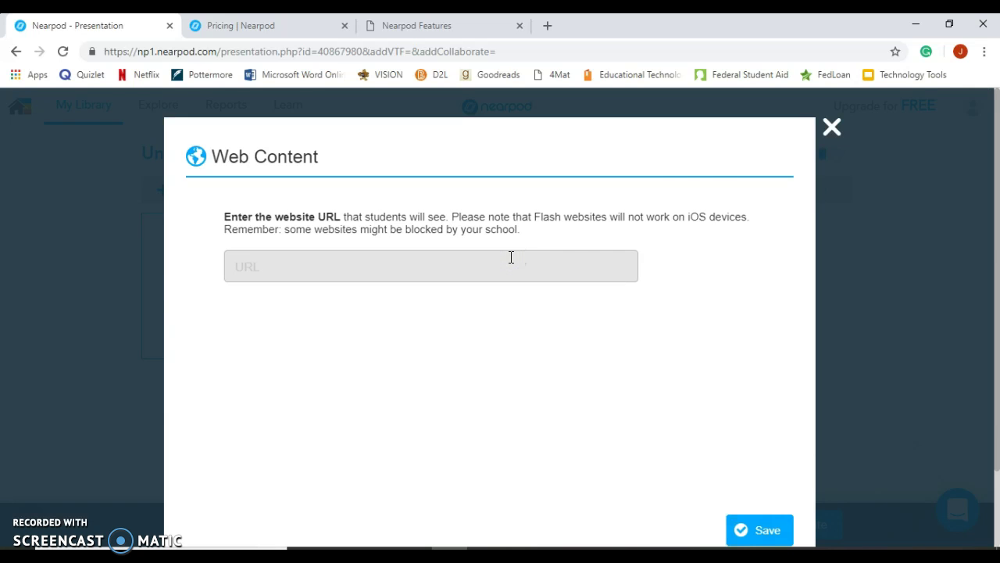
left_click(832, 128)
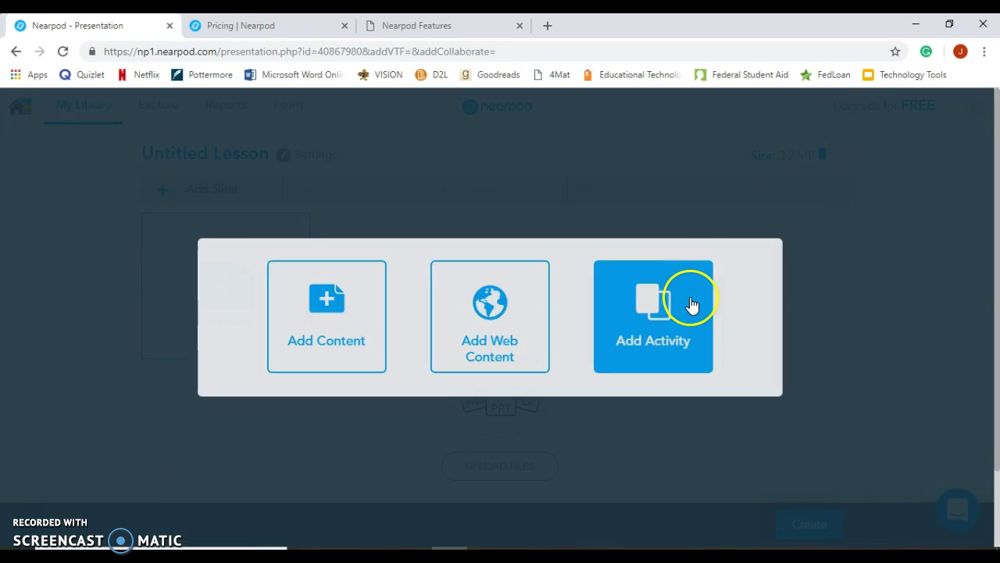
left_click(344, 348)
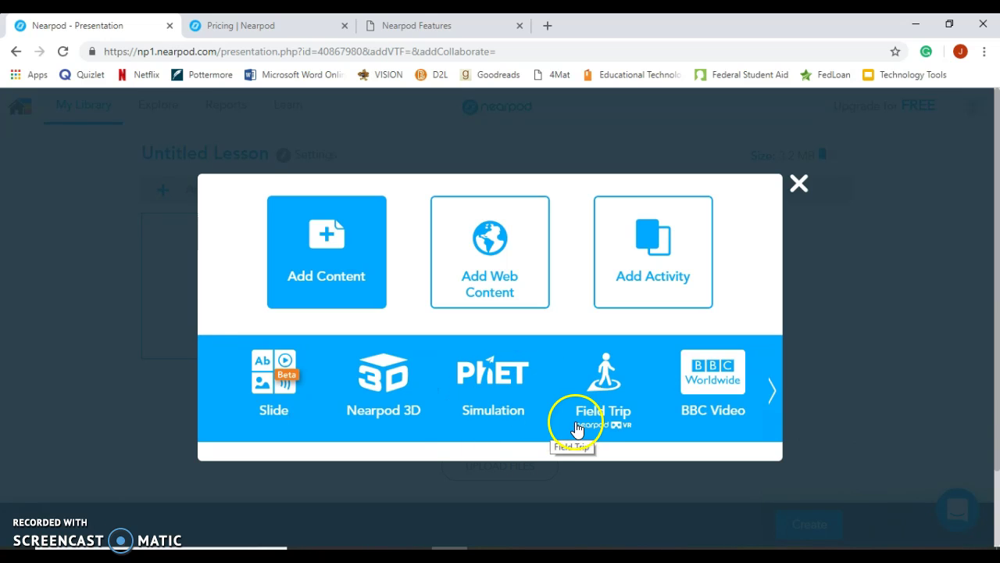
left_click(771, 390)
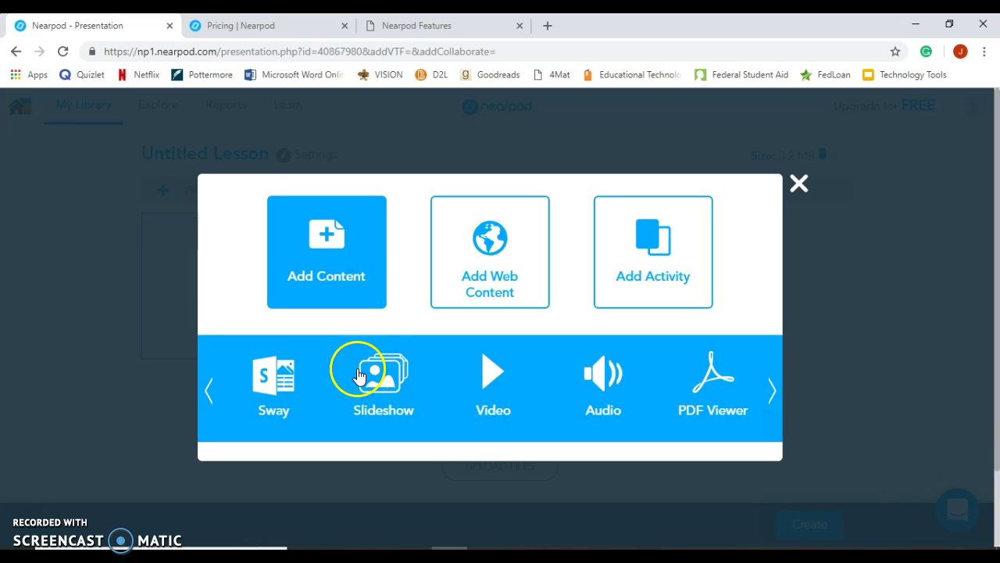
left_click(775, 397)
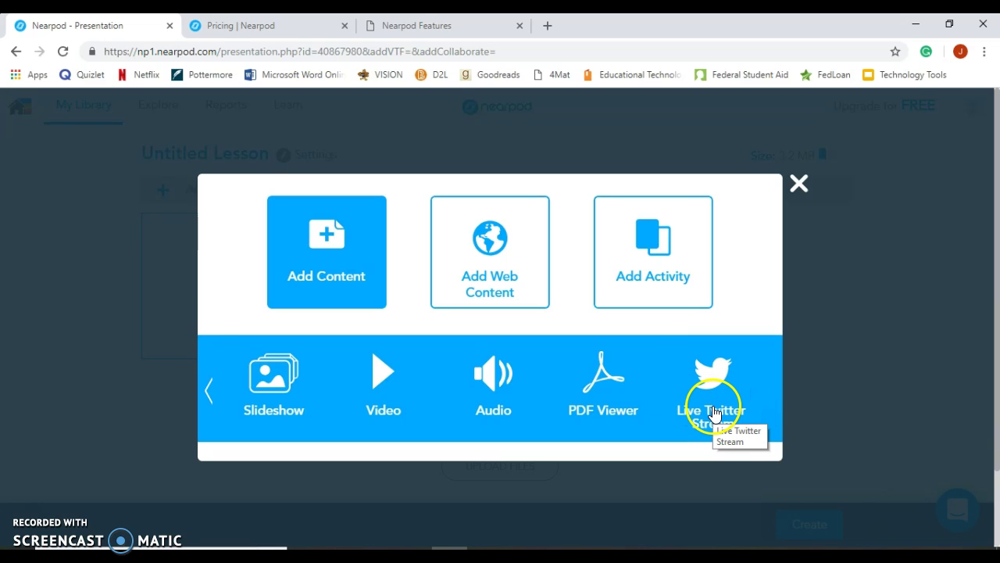
left_click(708, 399)
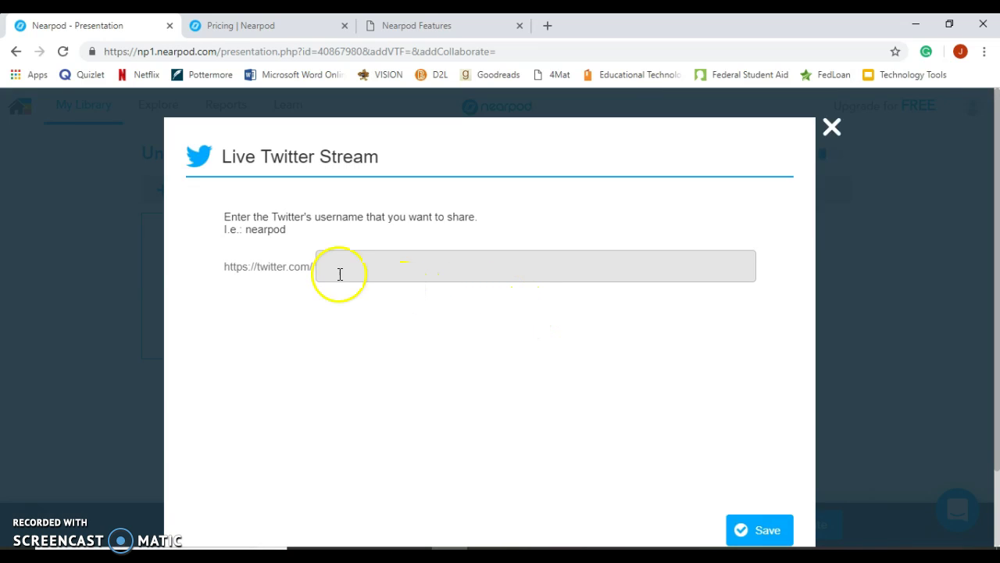
left_click(830, 128)
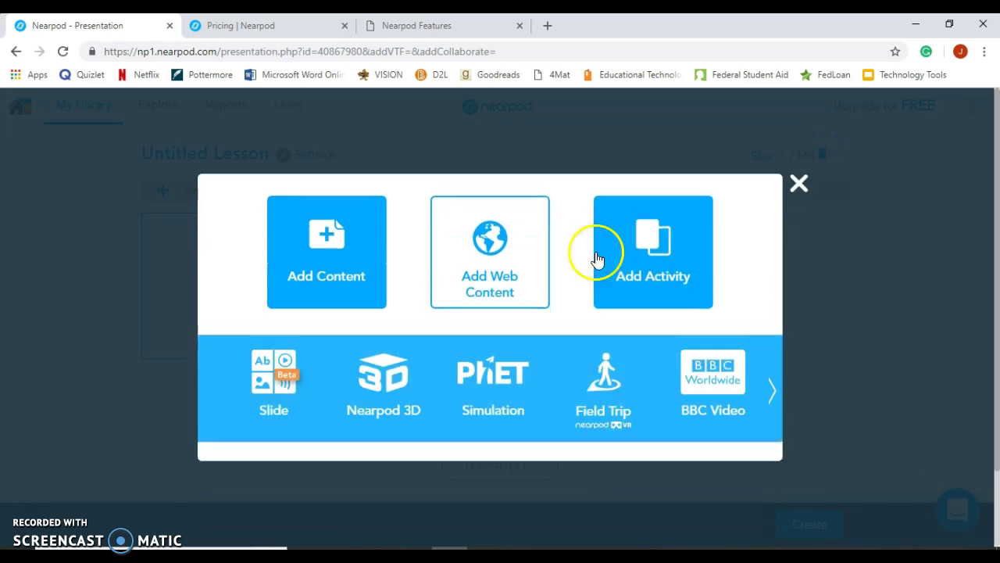
- Review the web content form again and look through the full range of activity types, leaving the lesson without a new slide
left_click(481, 262)
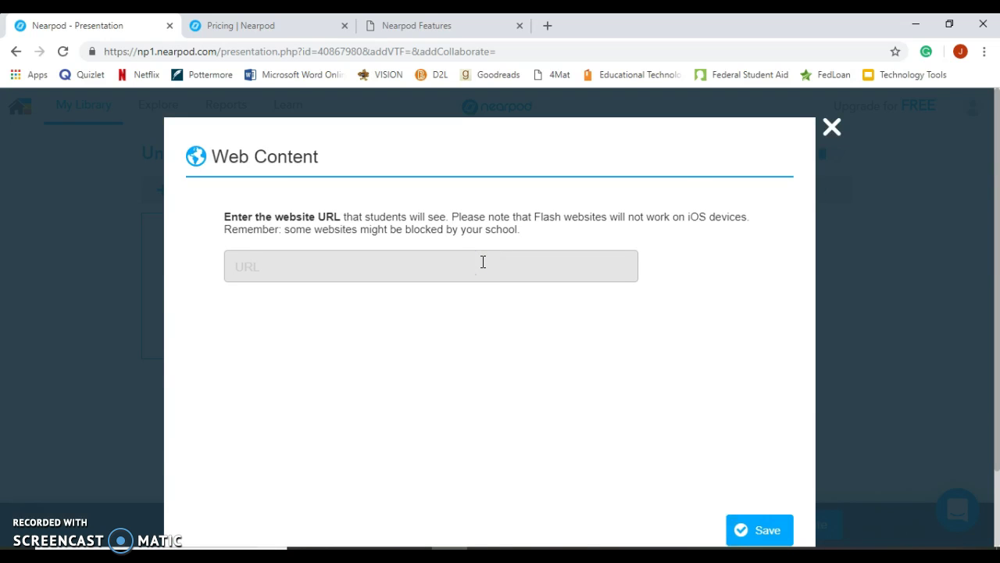
left_click(834, 133)
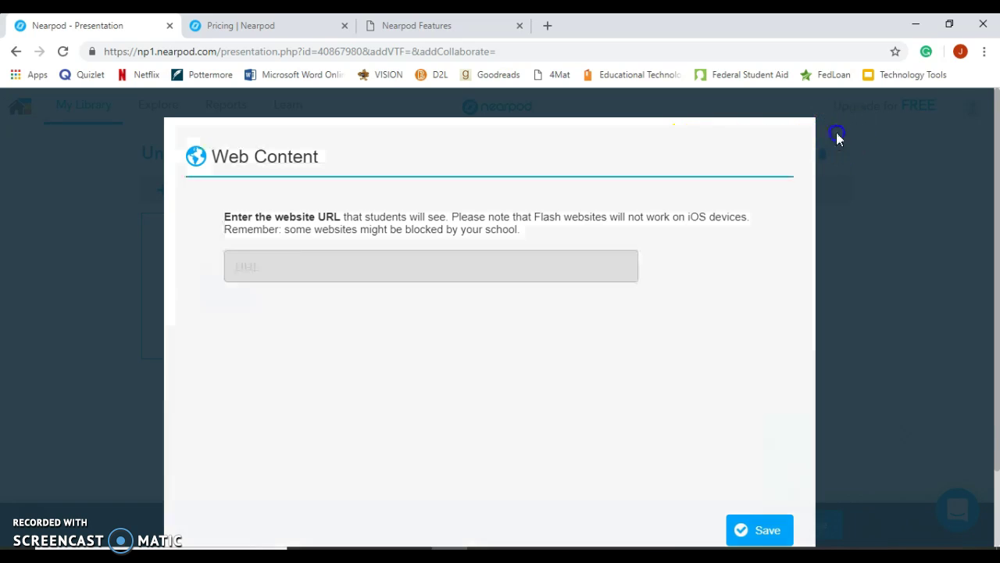
left_click(625, 324)
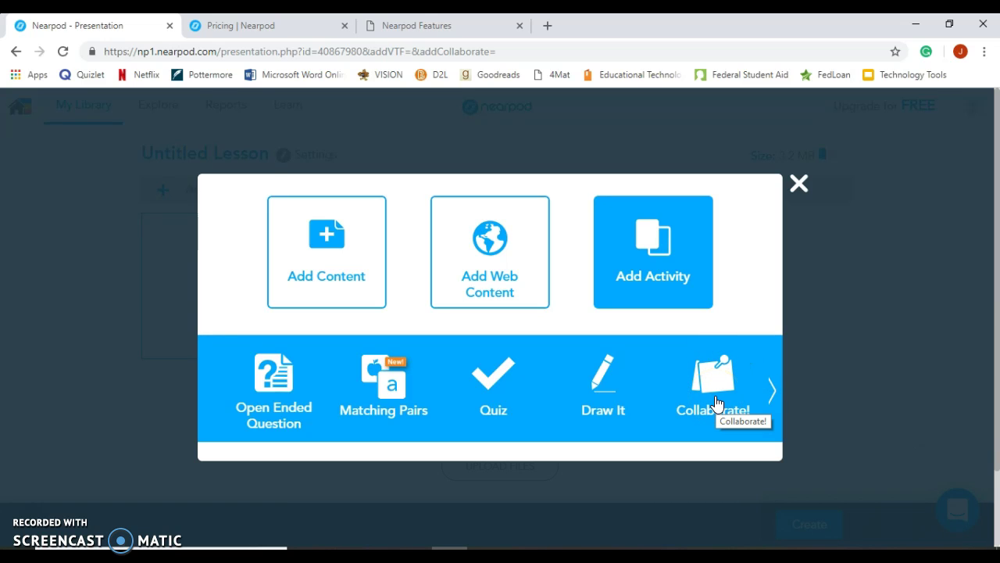
left_click(773, 391)
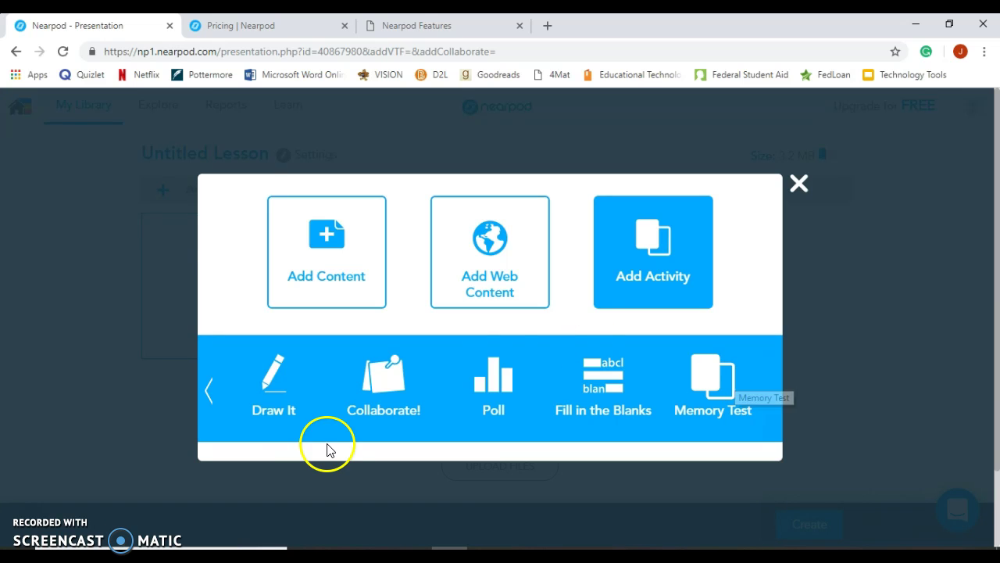
left_click(209, 391)
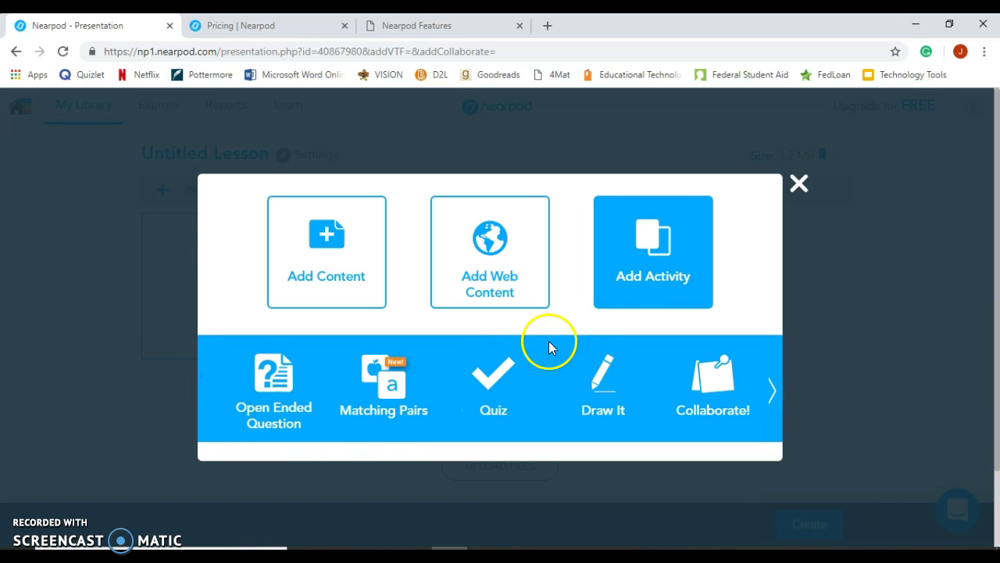
left_click(798, 188)
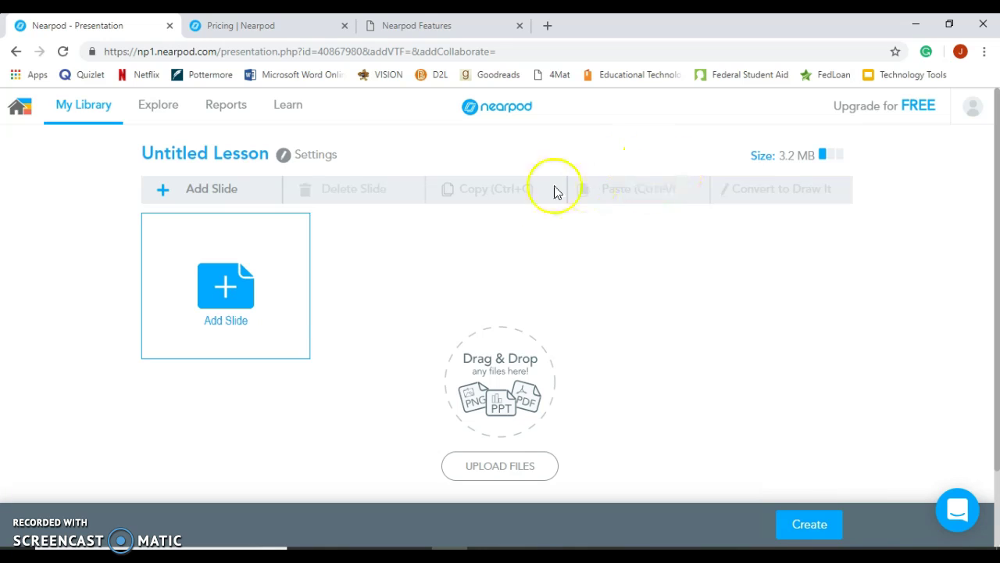
- Return to the lesson library and look inside the Math folder
left_click(78, 115)
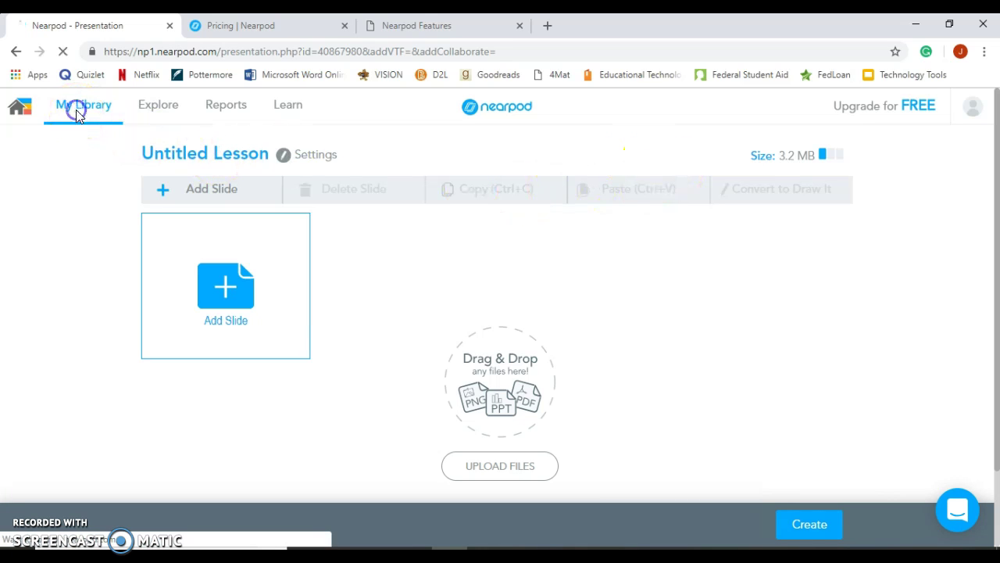
left_click(135, 127)
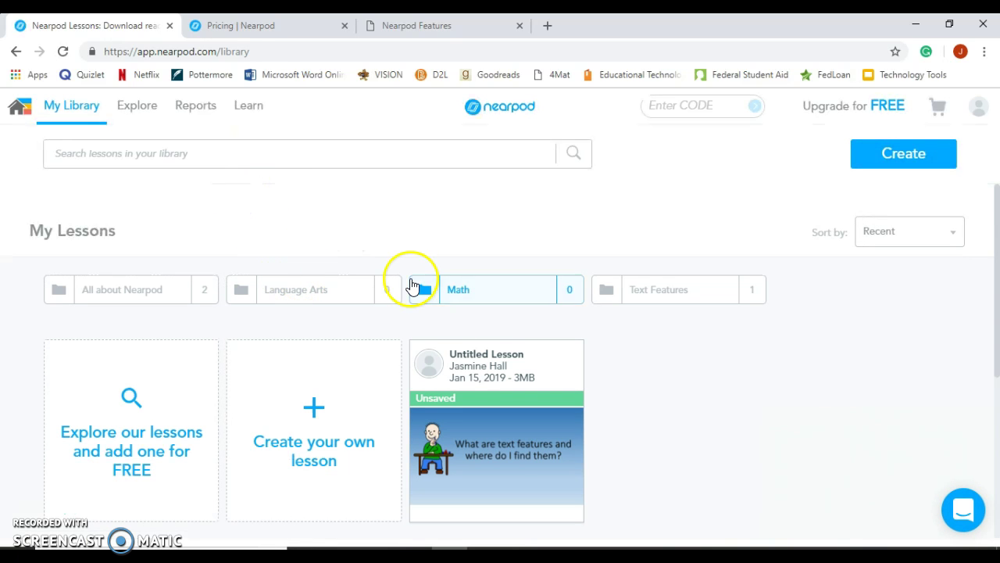
left_click(415, 283)
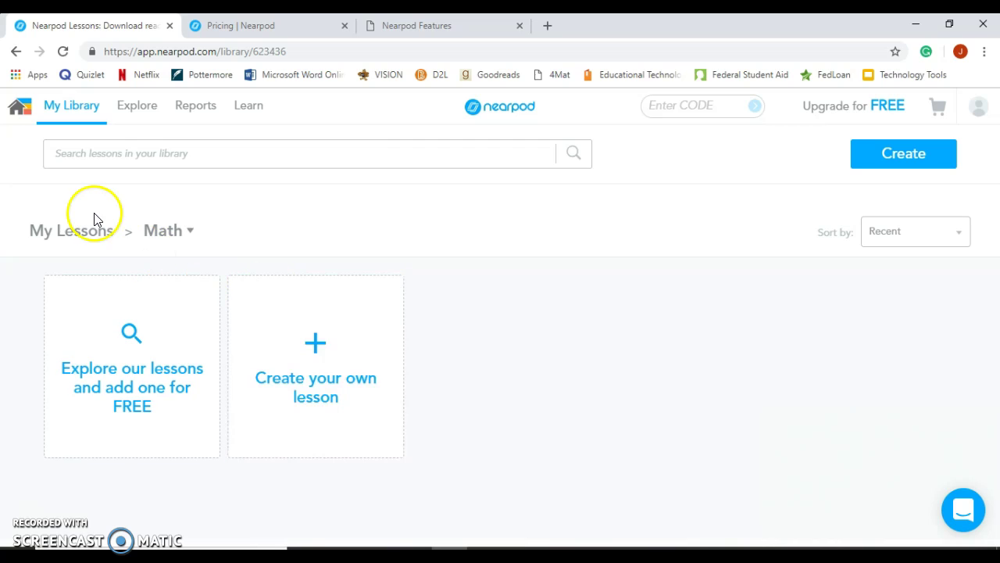
left_click(51, 110)
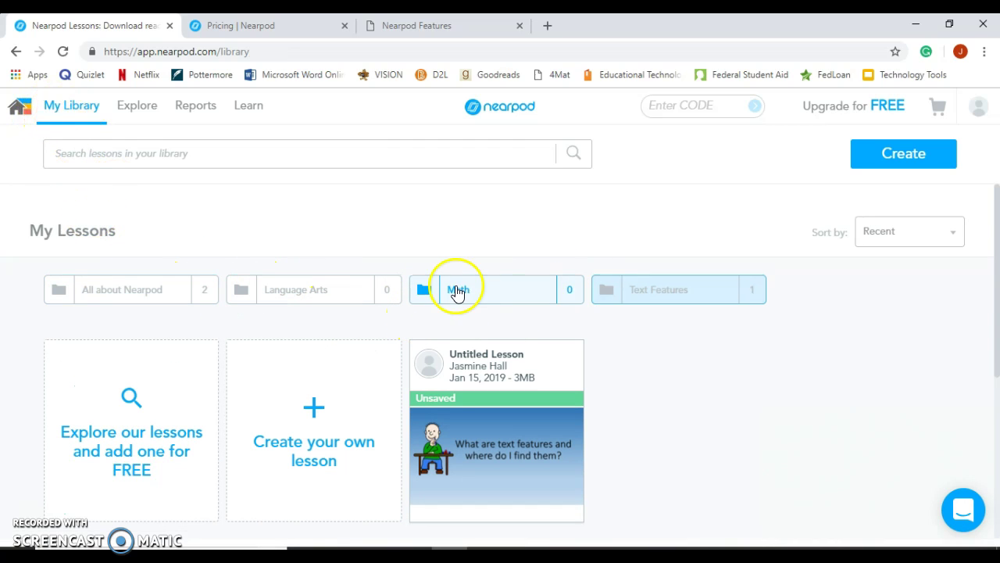
- Launch the introduction lesson in the Text Features folder as a live lesson
left_click(697, 295)
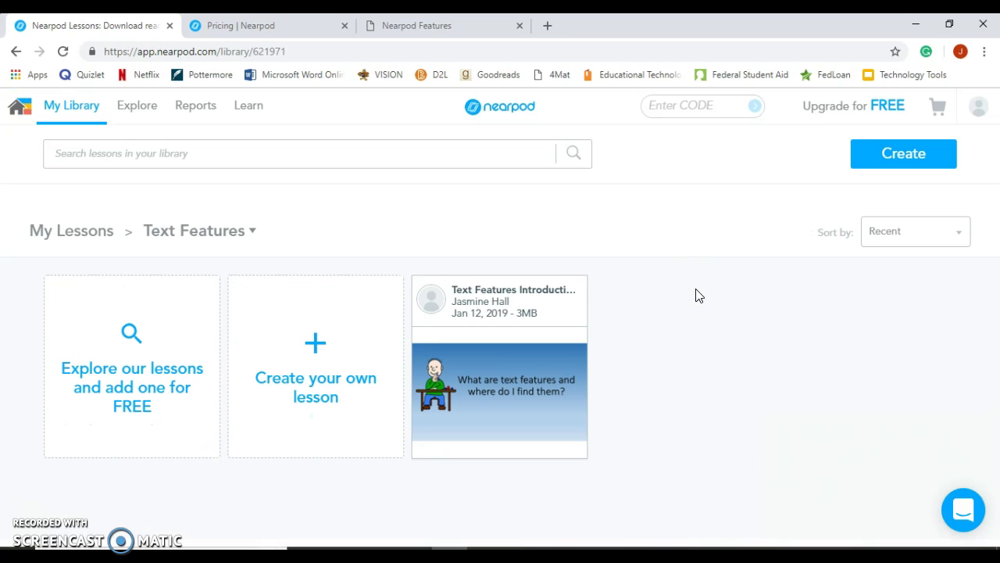
mouse_move(554, 331)
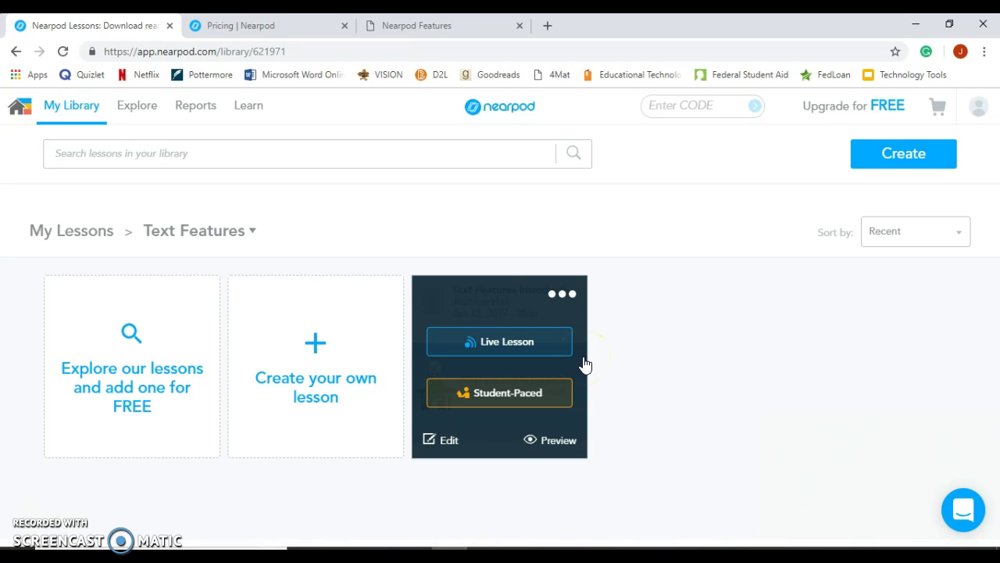
left_click(545, 356)
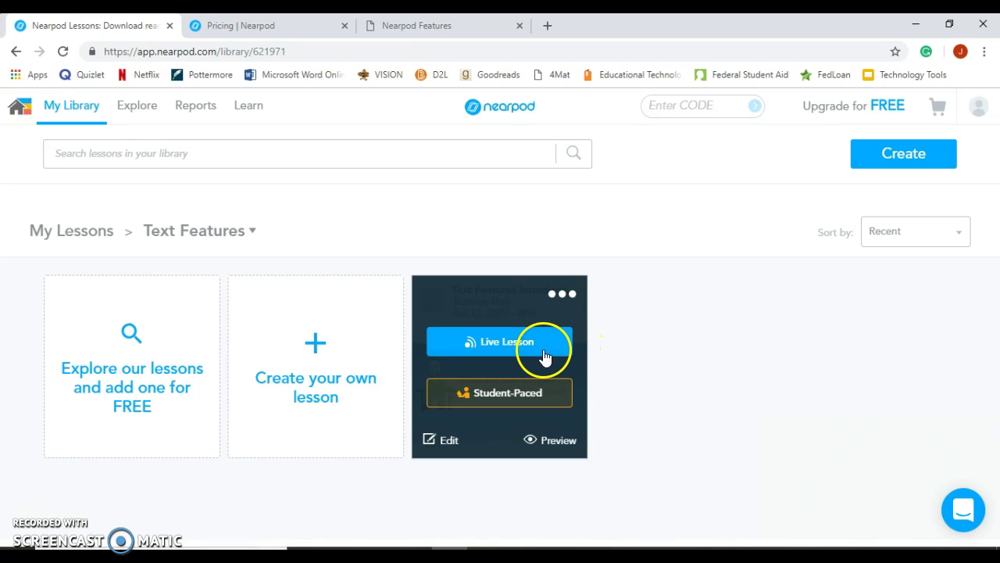
left_click(534, 403)
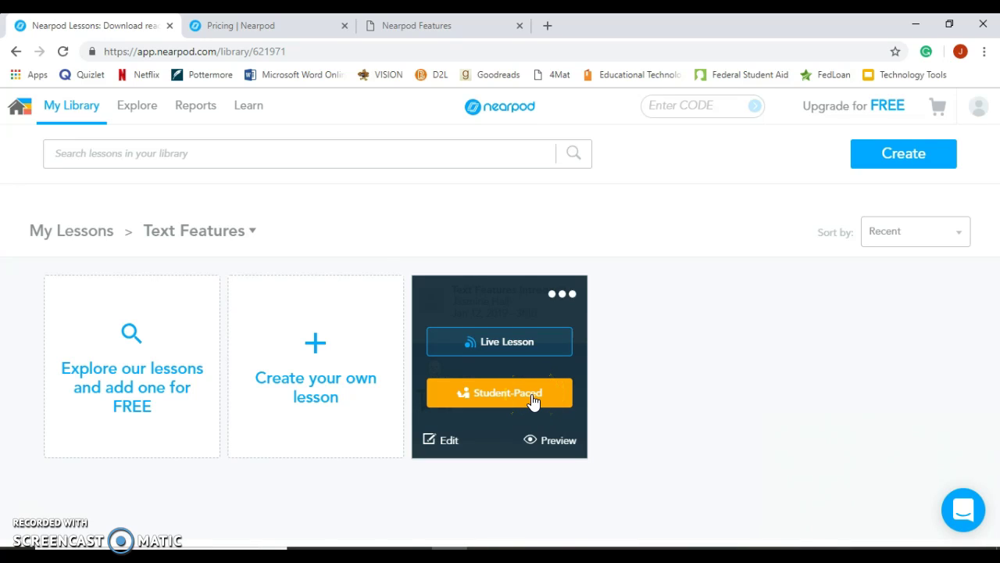
left_click(536, 406)
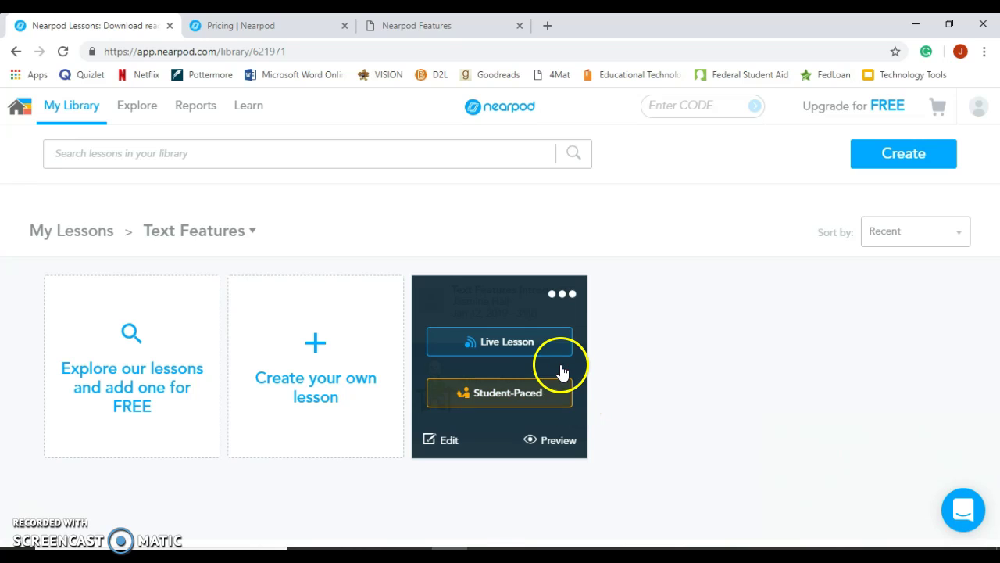
left_click(532, 345)
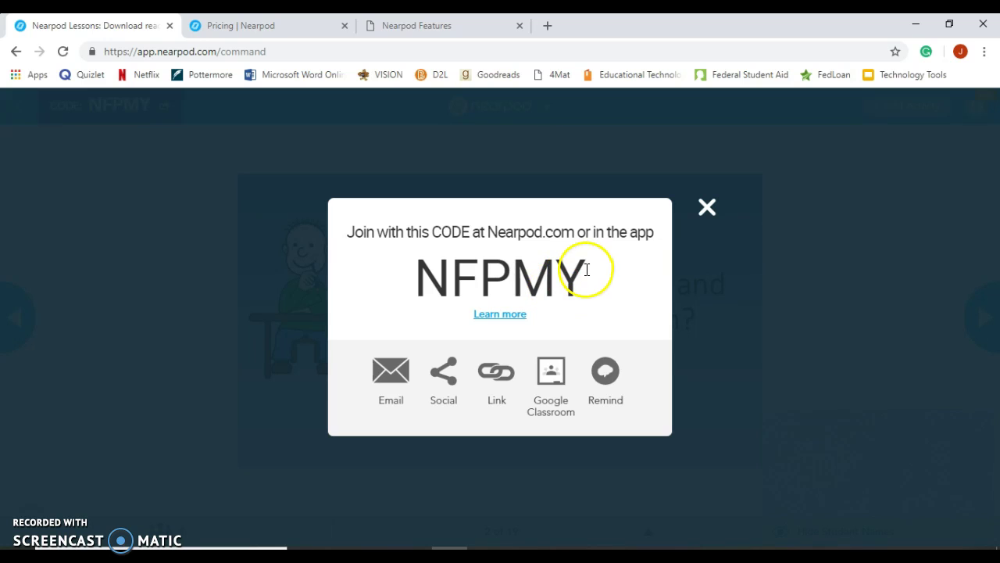
- Look at the join-code field on nearpod.com in a separate browser tab, close that tab and return to the live lesson
left_click(554, 27)
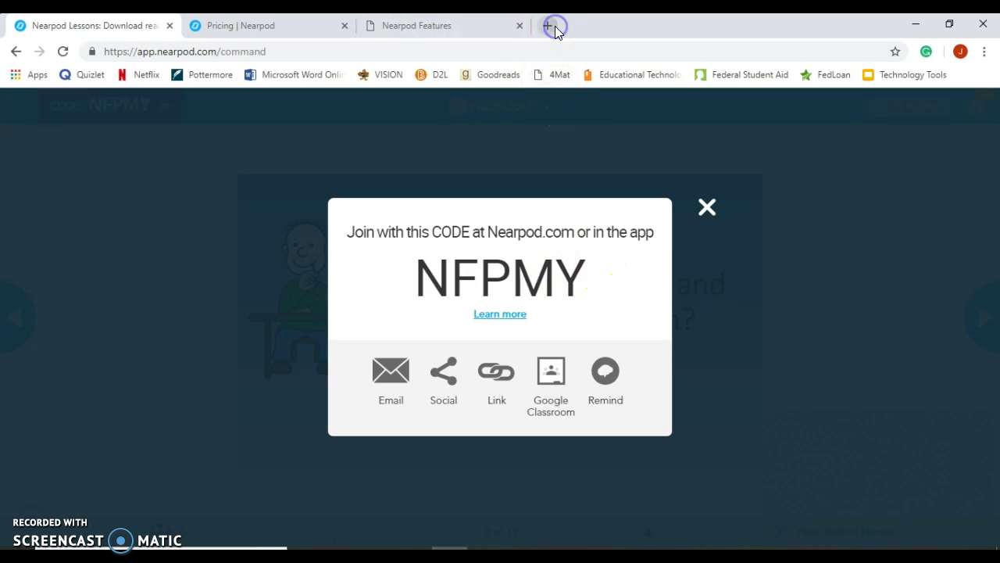
type("near")
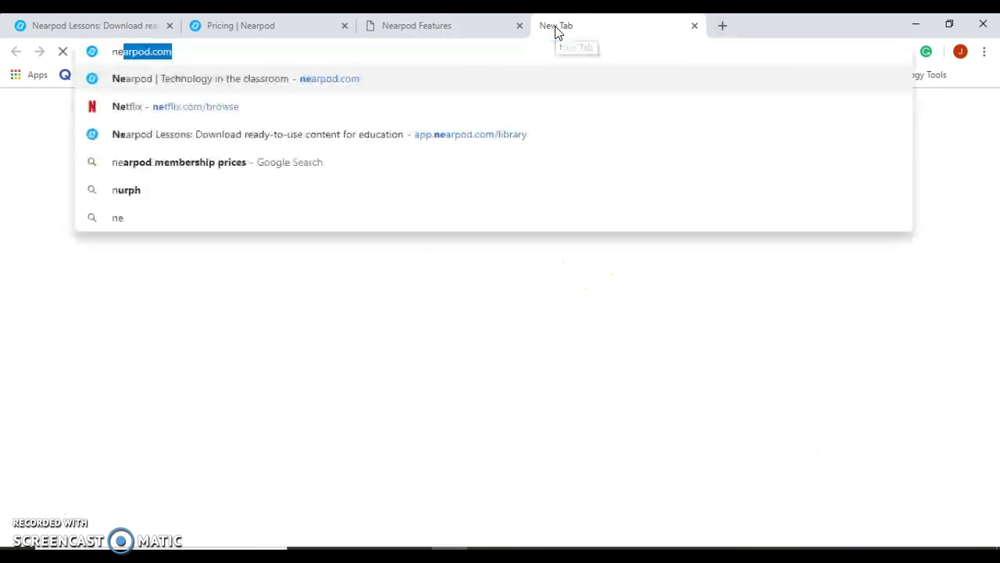
type("pod.co")
key("Return")
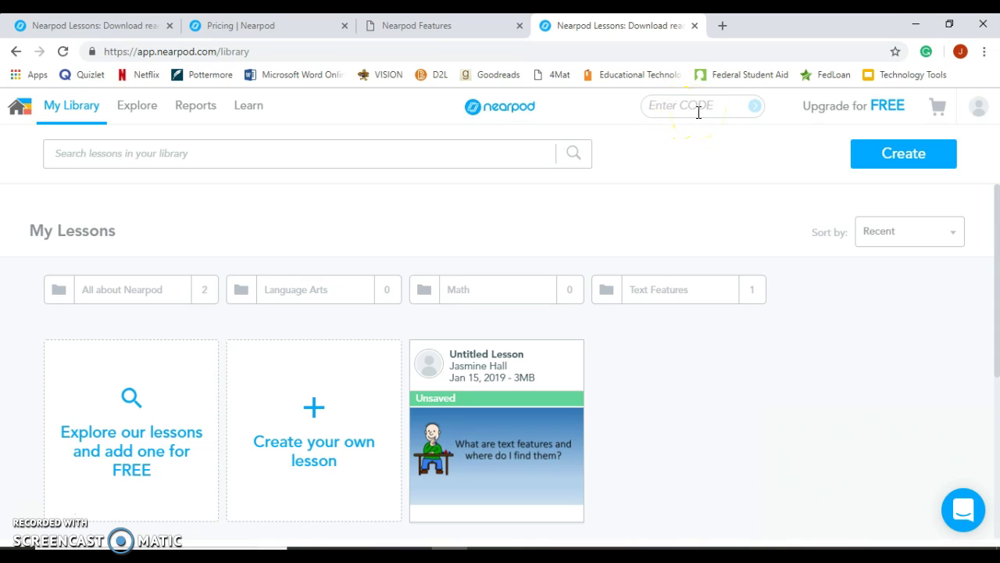
double_click(694, 26)
left_click(84, 35)
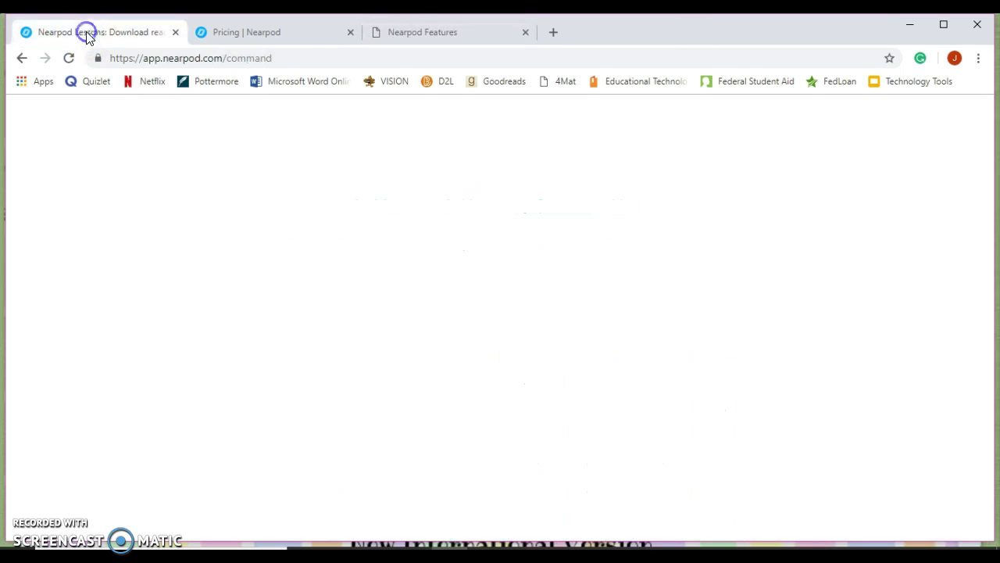
- Dismiss the join code window and advance the live Text Features lesson to slide 5
left_click(708, 210)
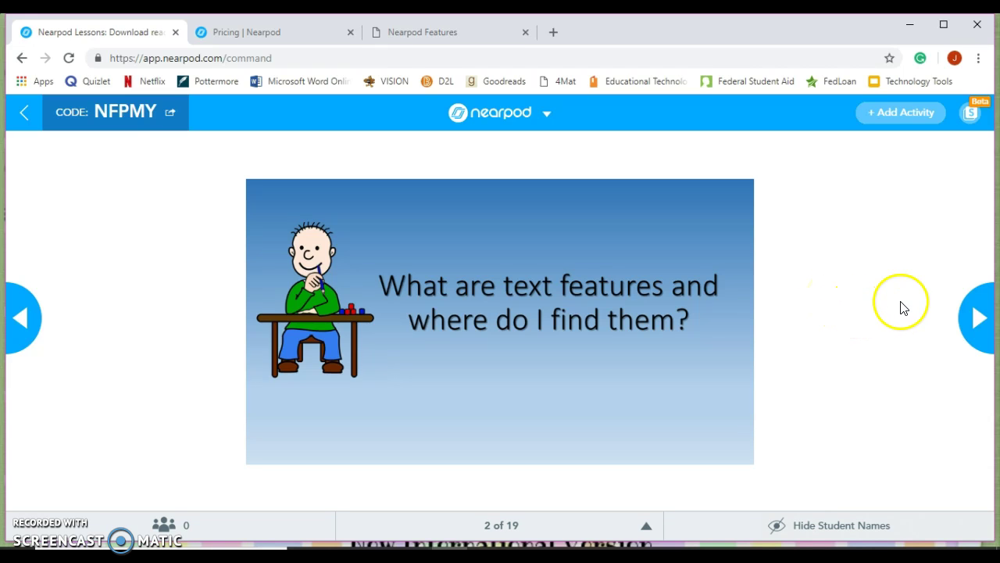
left_click(980, 333)
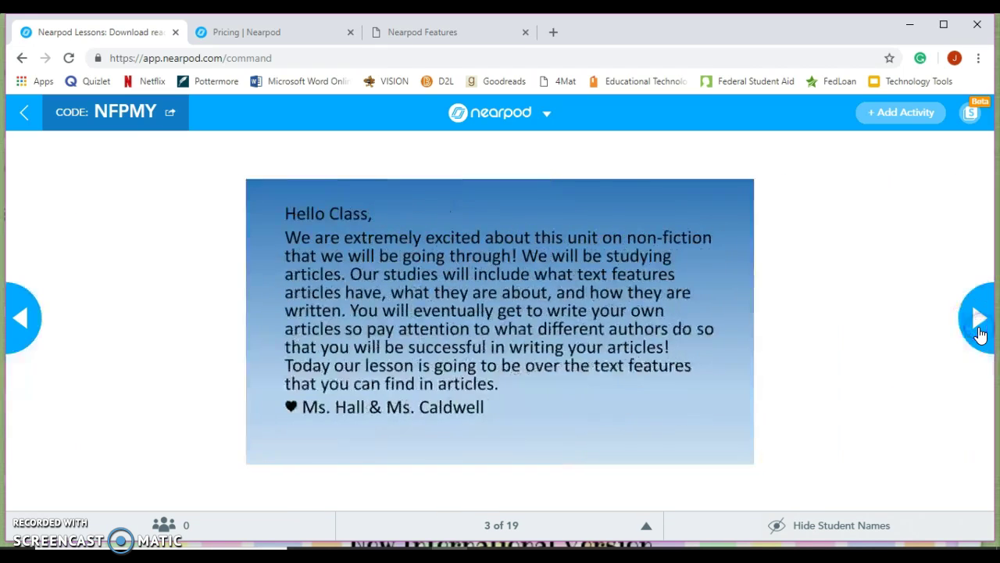
left_click(980, 334)
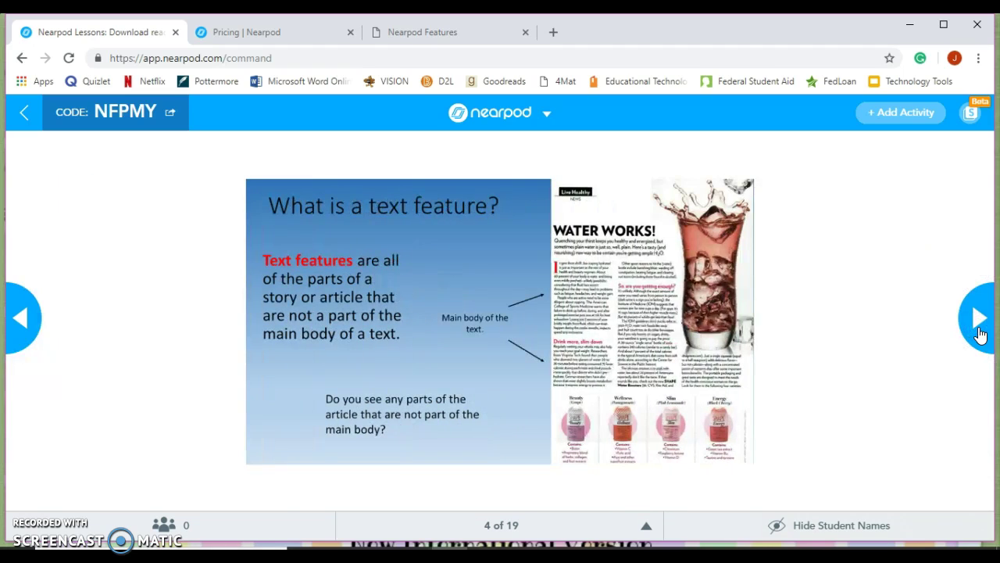
left_click(980, 334)
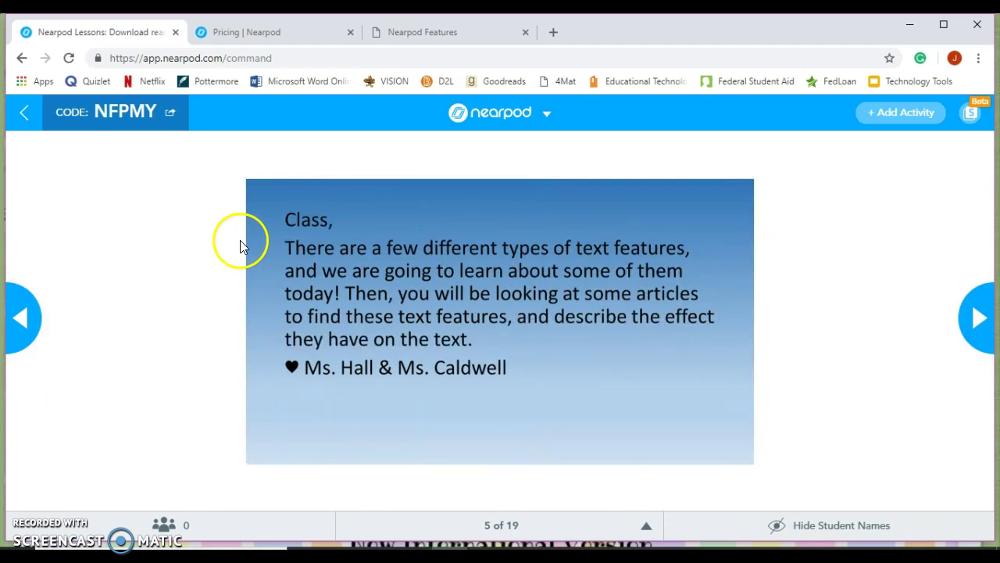
- Leave the live session for the lesson library and maximize the browser window
left_click(26, 116)
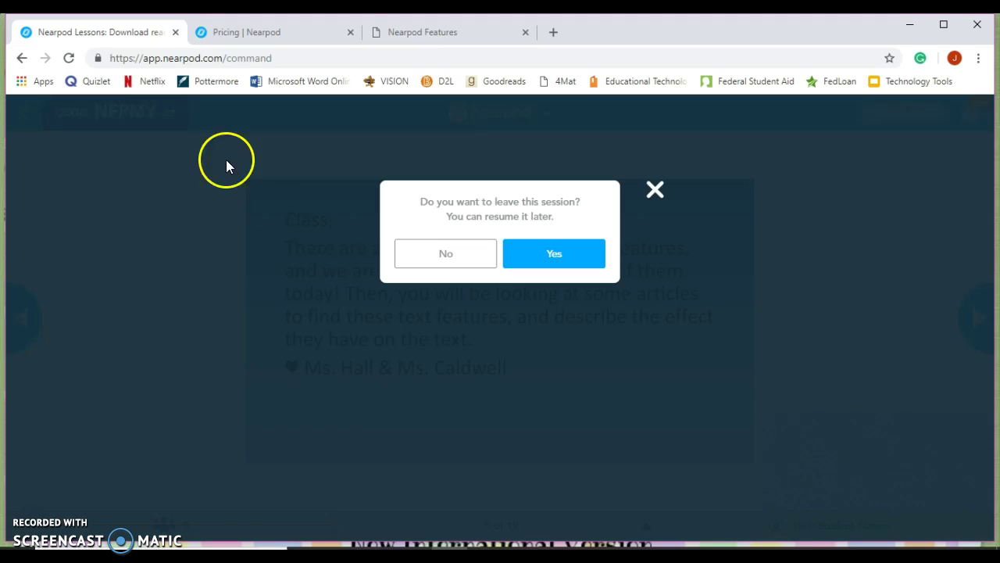
left_click(544, 260)
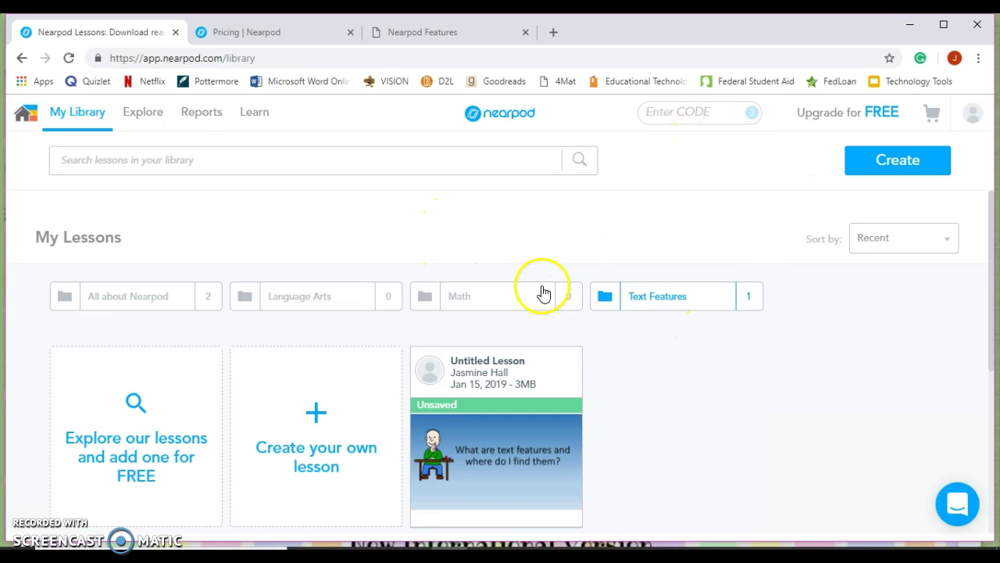
left_click(943, 26)
- Open the preview of the Nearpod pre/post assessment lesson in the All about Nearpod folder
left_click(129, 292)
mouse_move(699, 301)
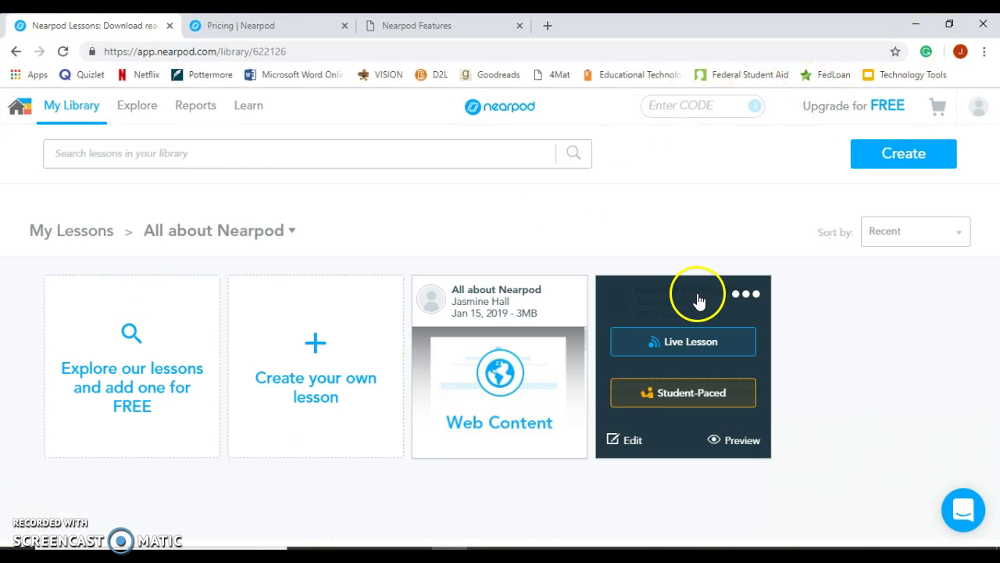
left_click(748, 299)
left_click(750, 303)
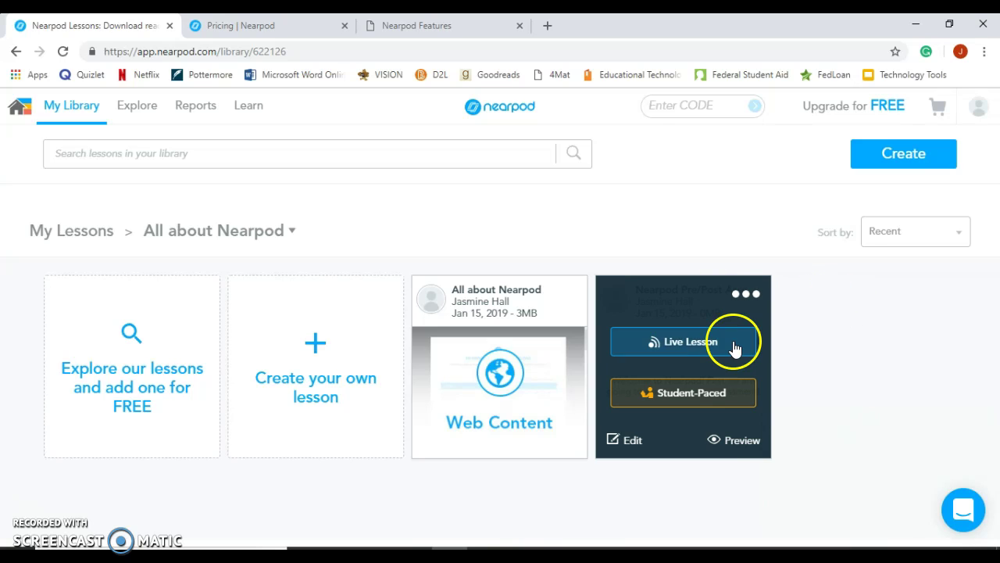
left_click(751, 450)
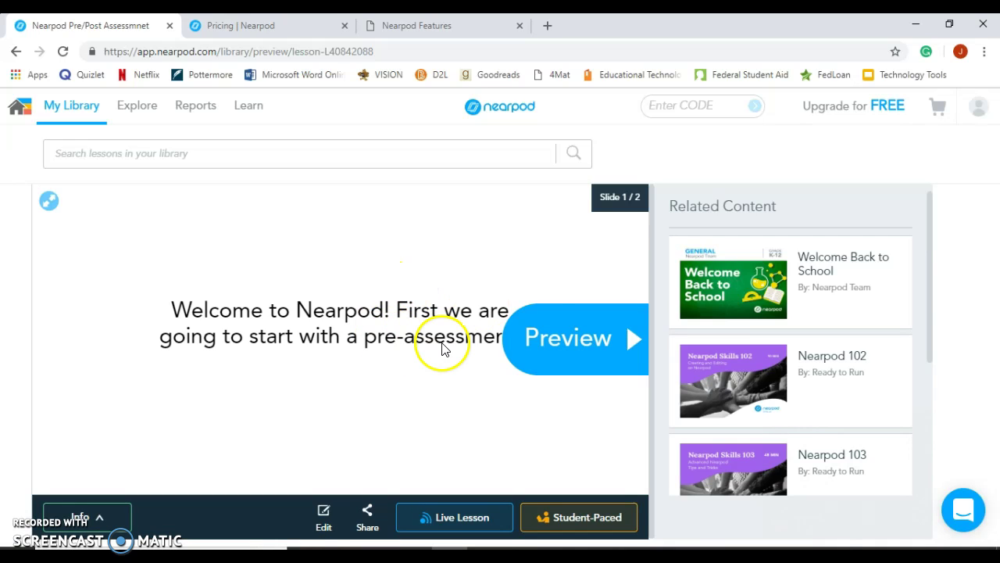
- Look through the pre-assessment quiz up to the question on which feature Nearpod lacks, and return to the lesson library
left_click(568, 352)
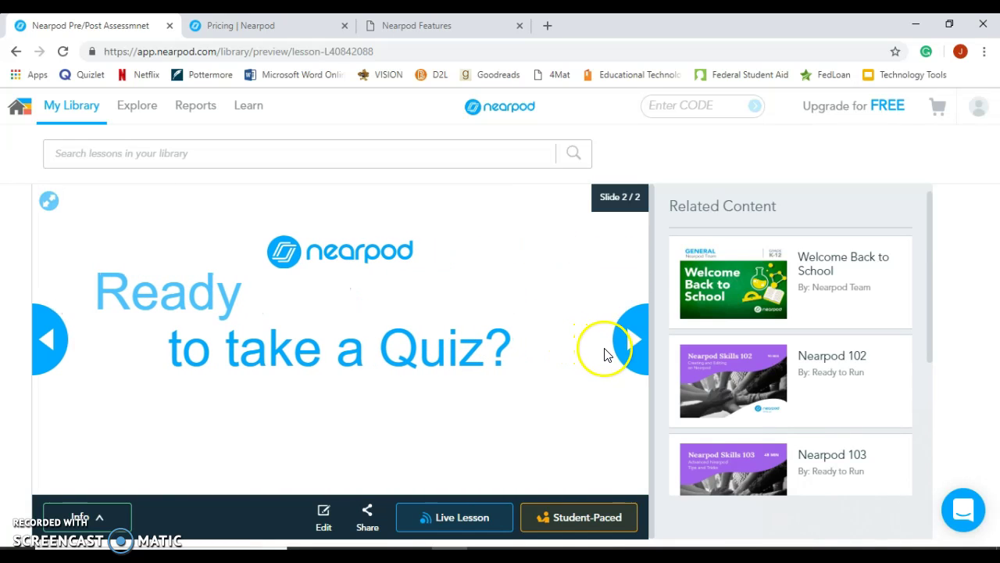
left_click(627, 346)
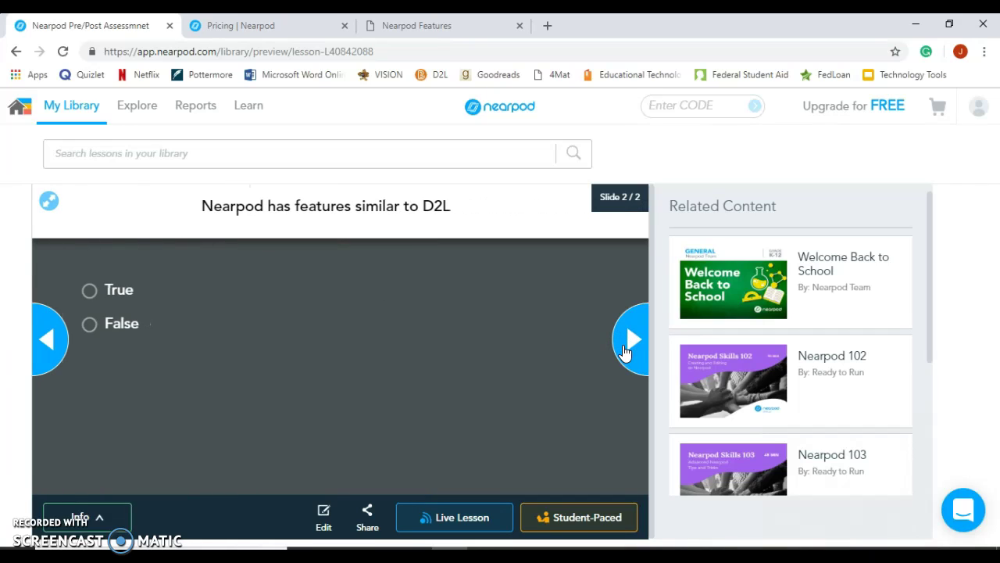
left_click(625, 350)
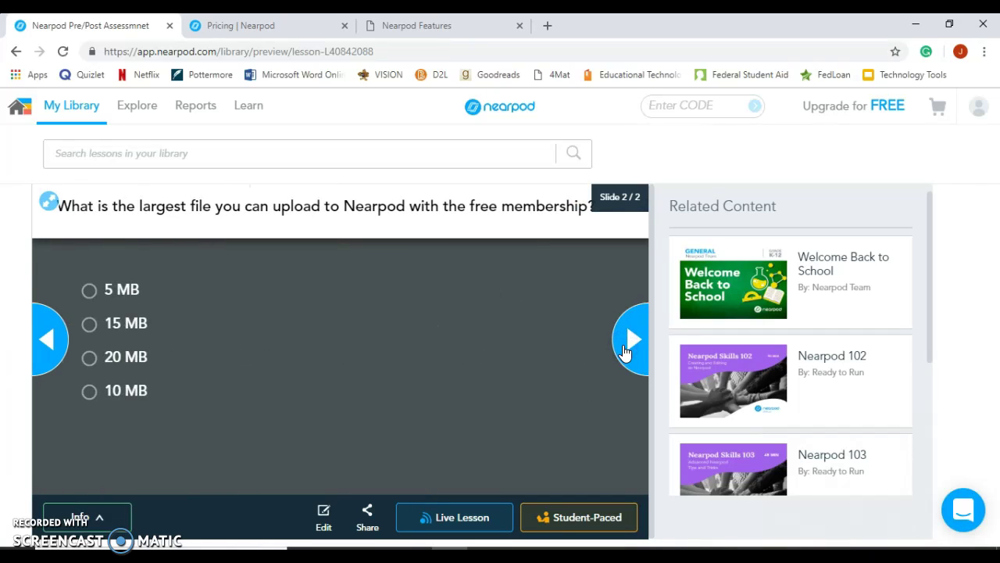
left_click(626, 351)
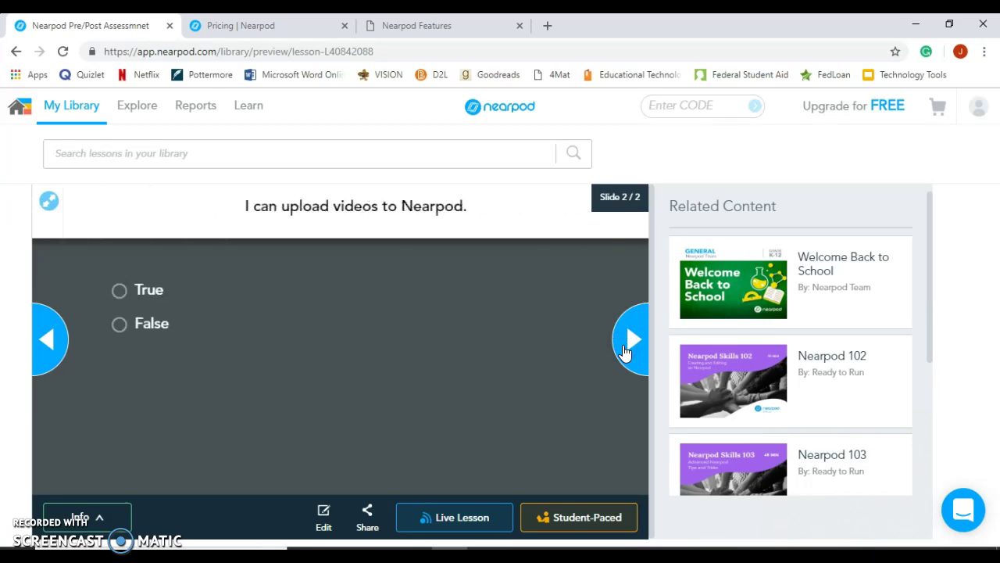
left_click(624, 350)
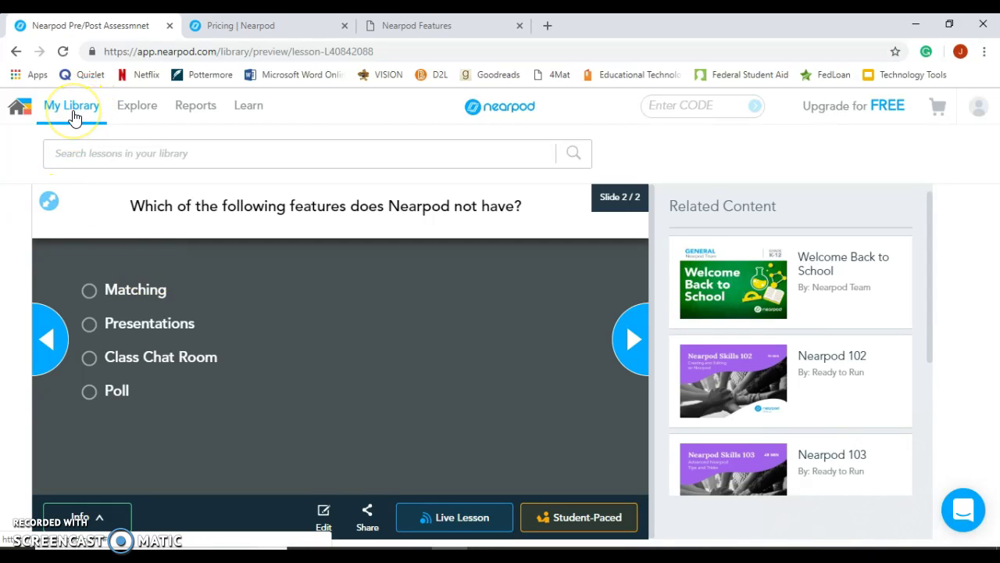
left_click(73, 118)
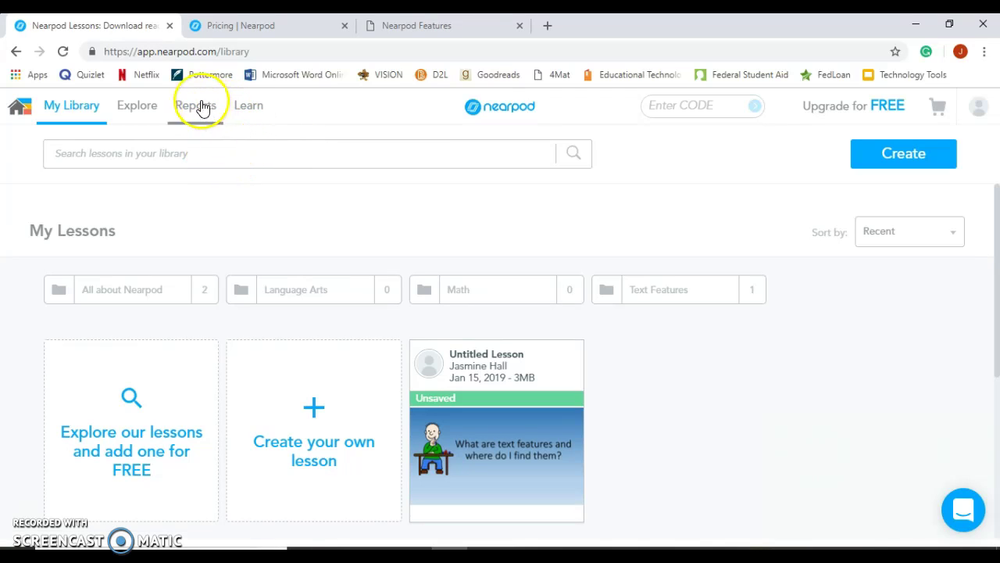
- Open the post-session report of the All about Nearpod lesson for the 2019-01-15 7:37 pm session
left_click(201, 109)
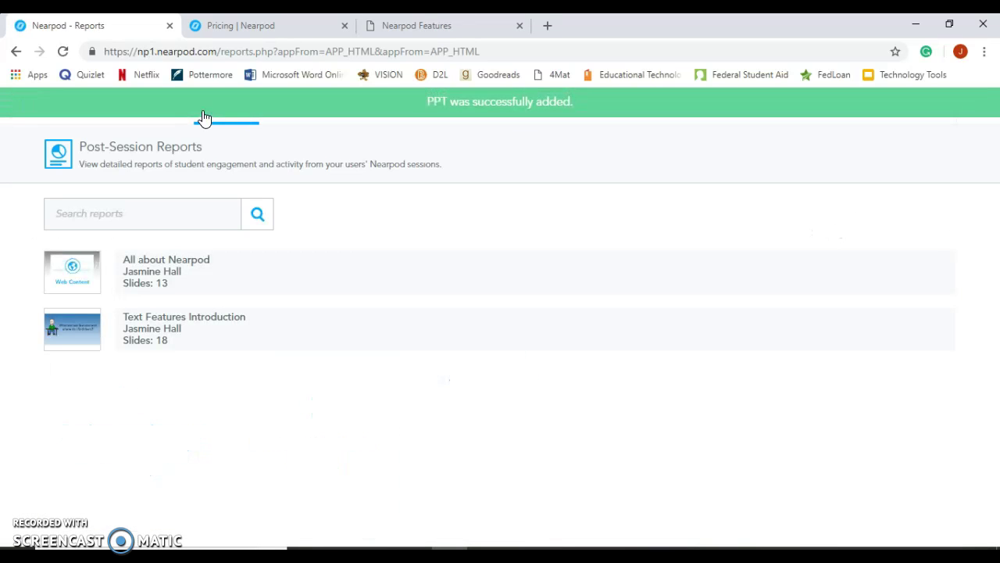
left_click(191, 272)
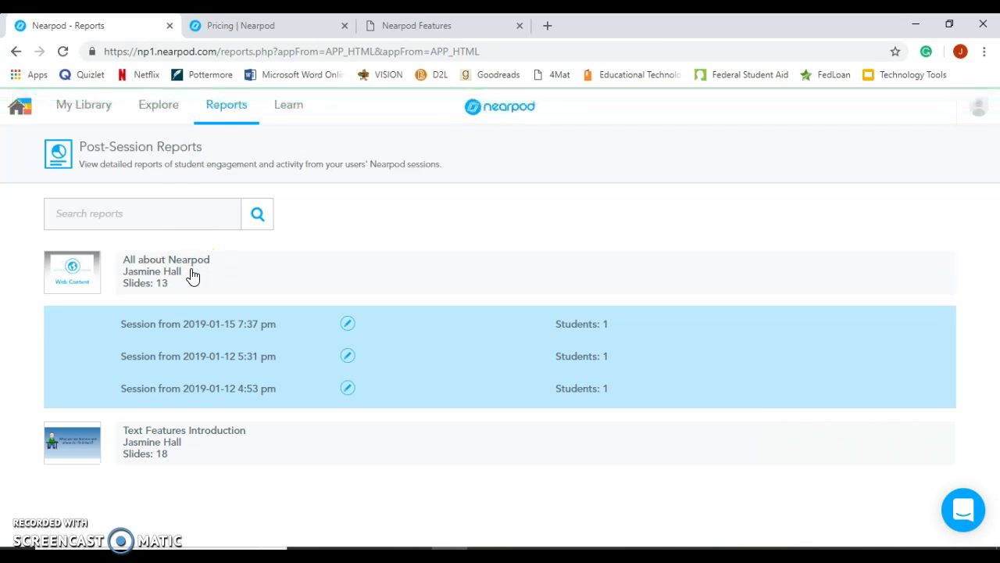
left_click(225, 370)
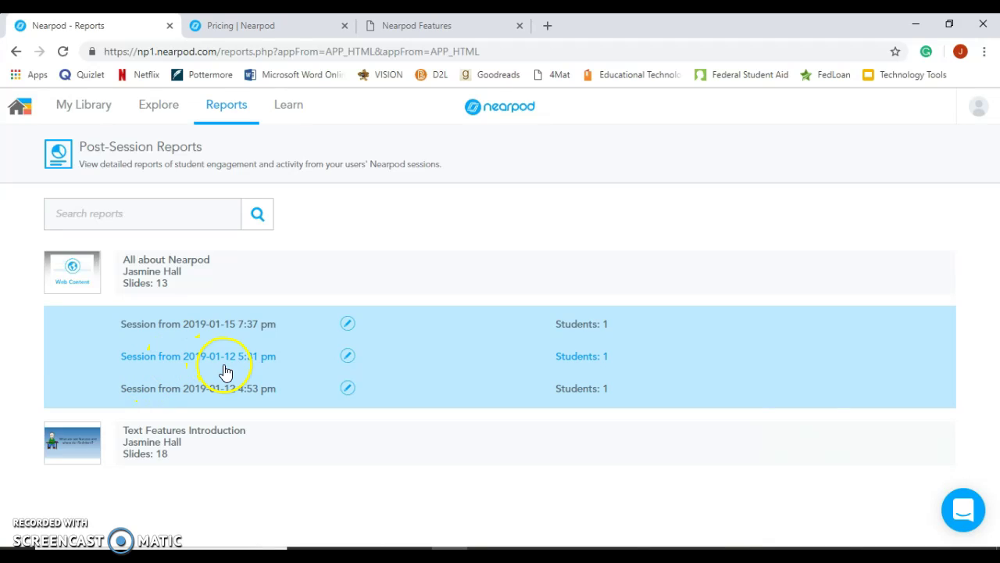
left_click(251, 327)
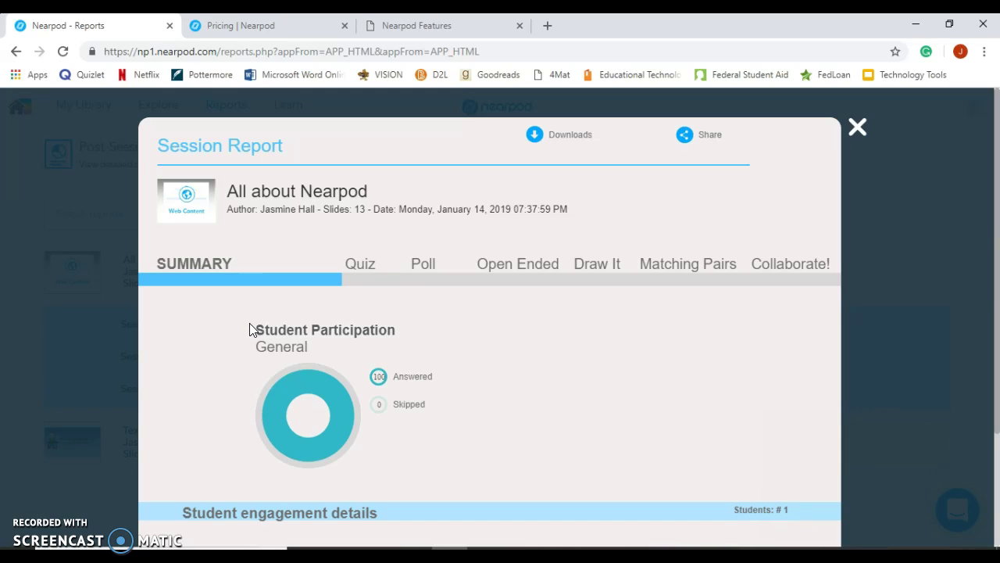
- Examine the report's Quiz, Poll and Open Ended sections, expanding the student responses to the poll and open-ended questions
left_click(362, 280)
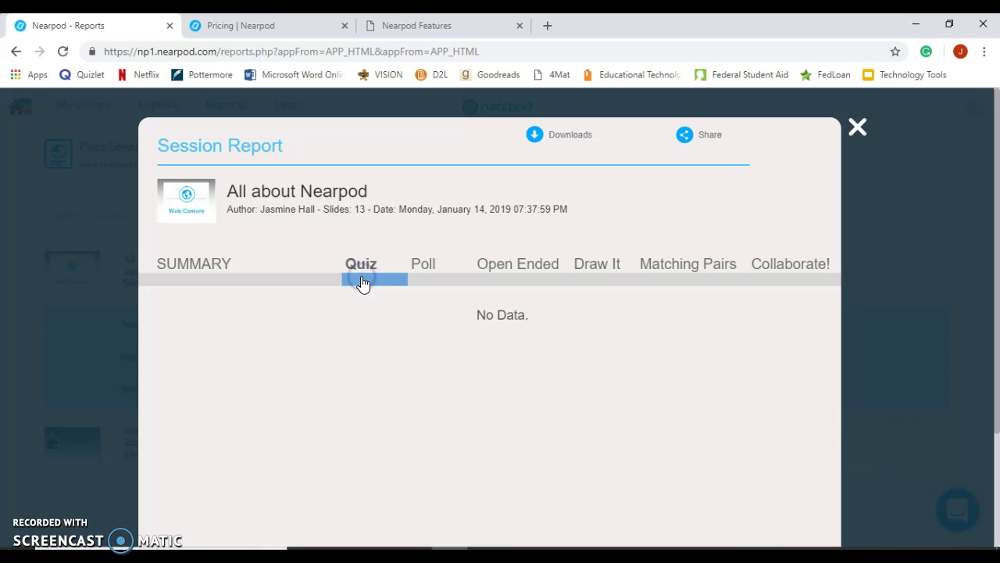
left_click(439, 281)
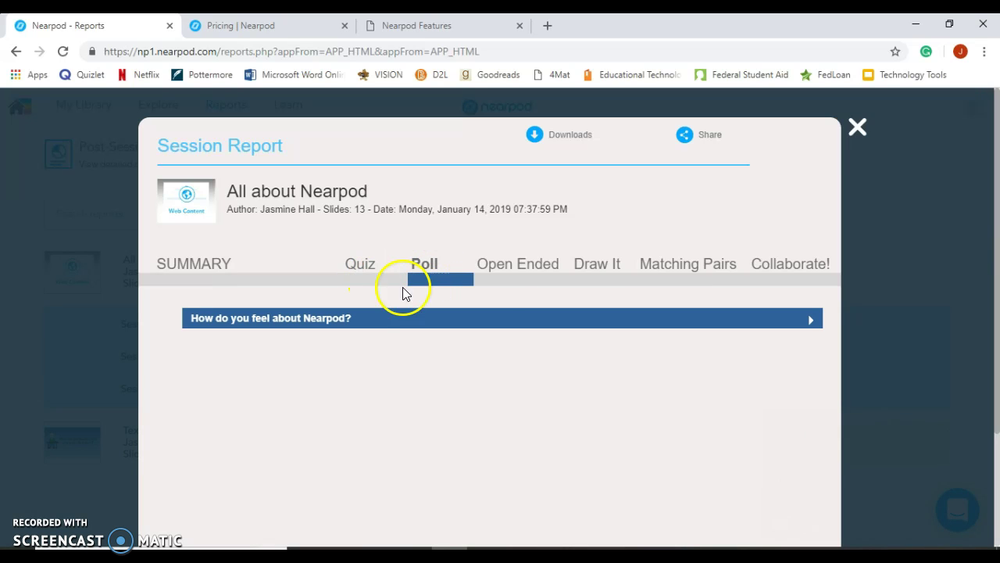
left_click(379, 322)
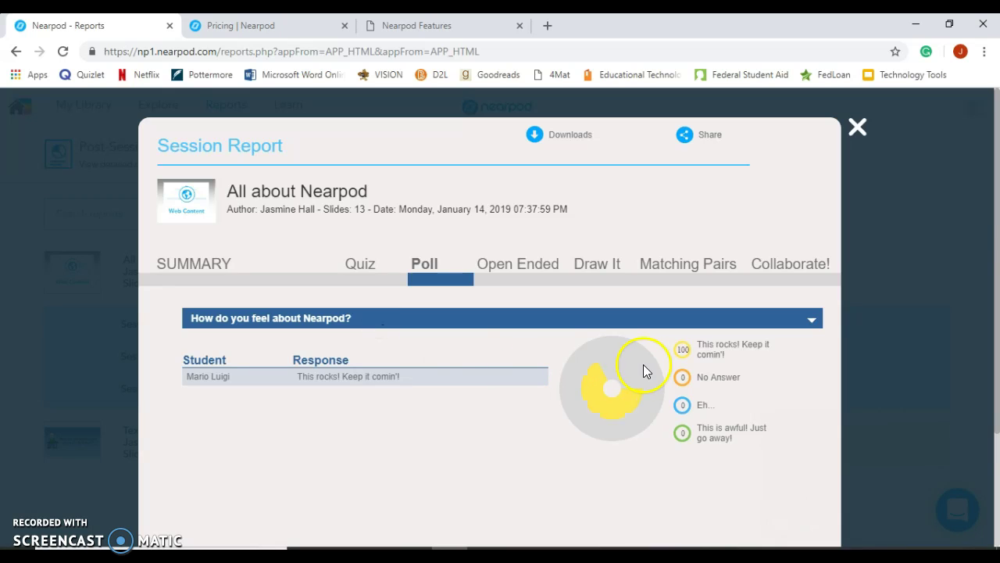
left_click(536, 278)
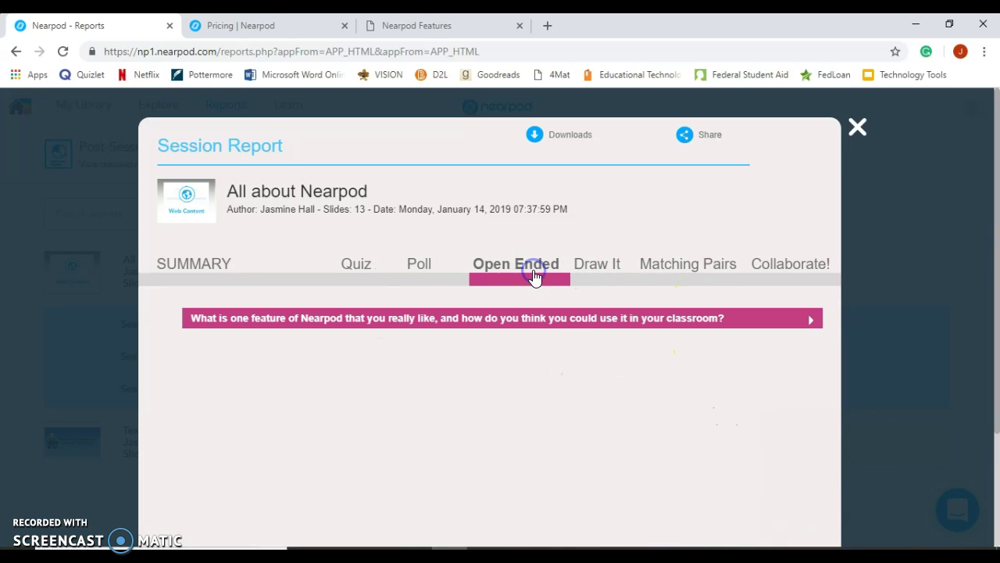
left_click(553, 319)
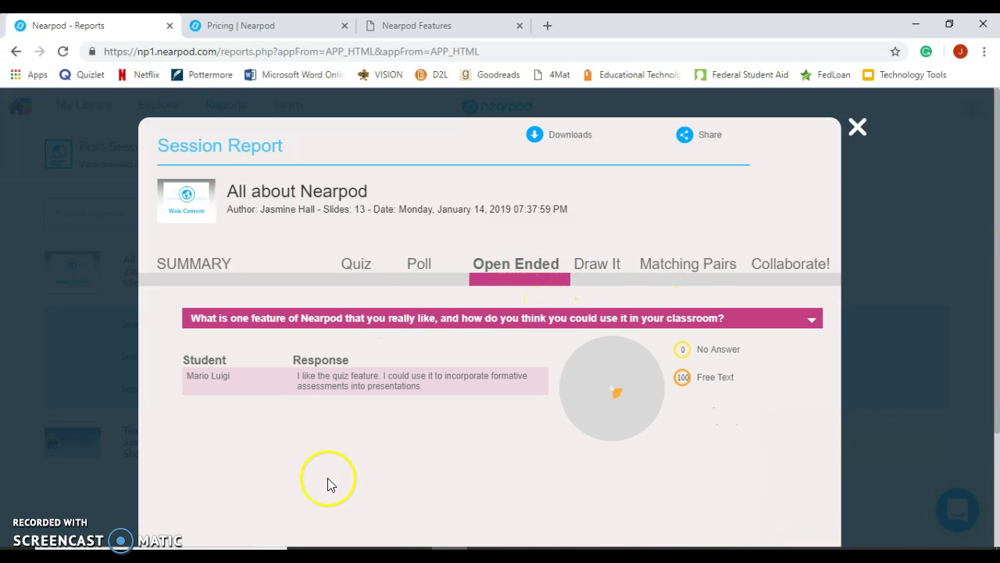
- Examine the report's Draw It, Matching Pairs and Collaborate! sections, expanding the drawing and matching results, and close the report
left_click(594, 266)
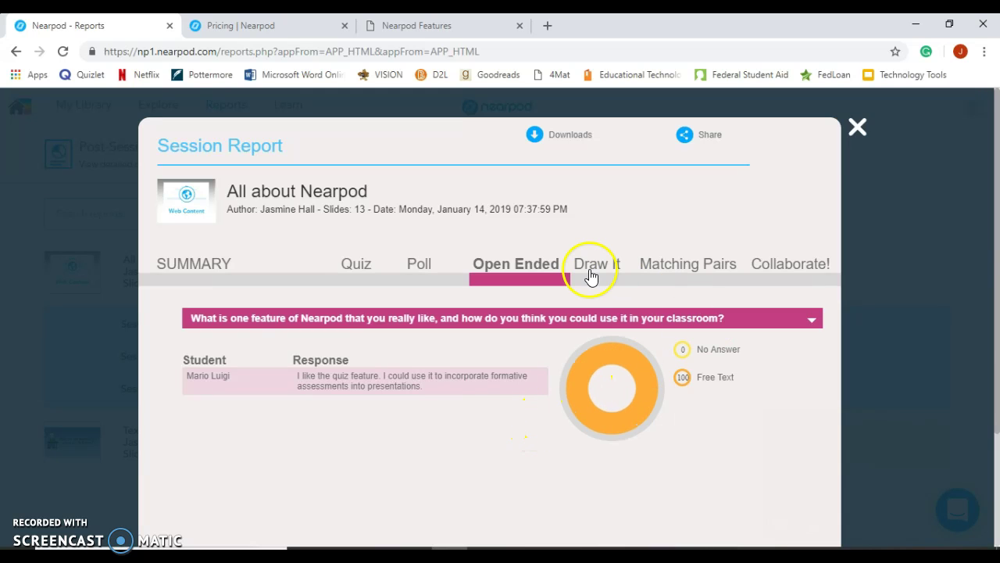
left_click(591, 319)
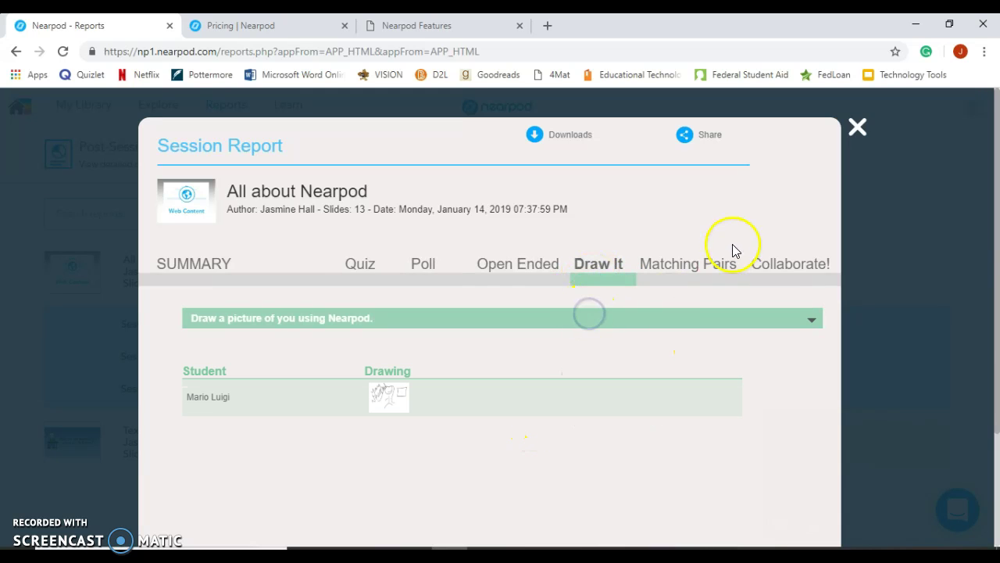
left_click(697, 272)
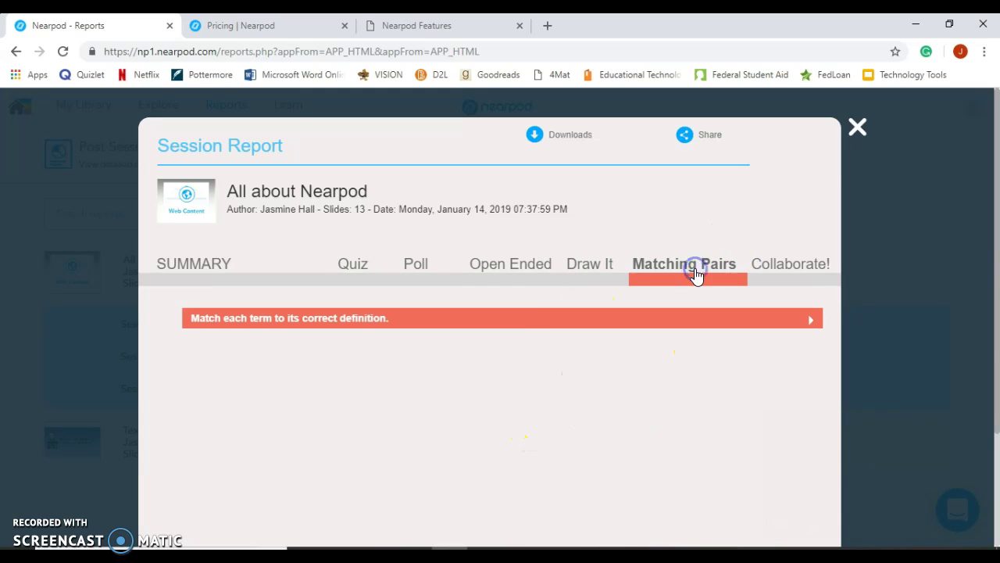
left_click(549, 333)
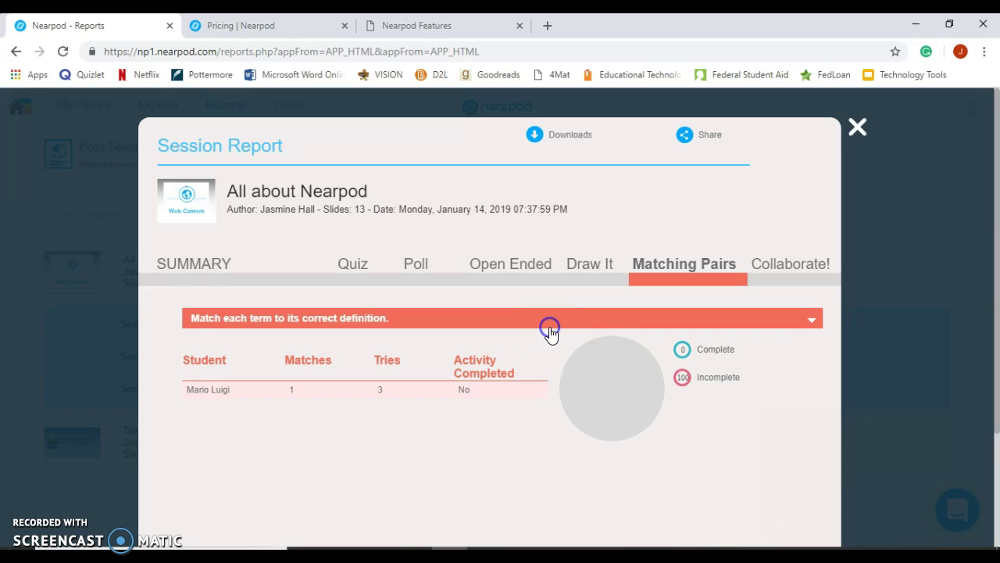
left_click(809, 283)
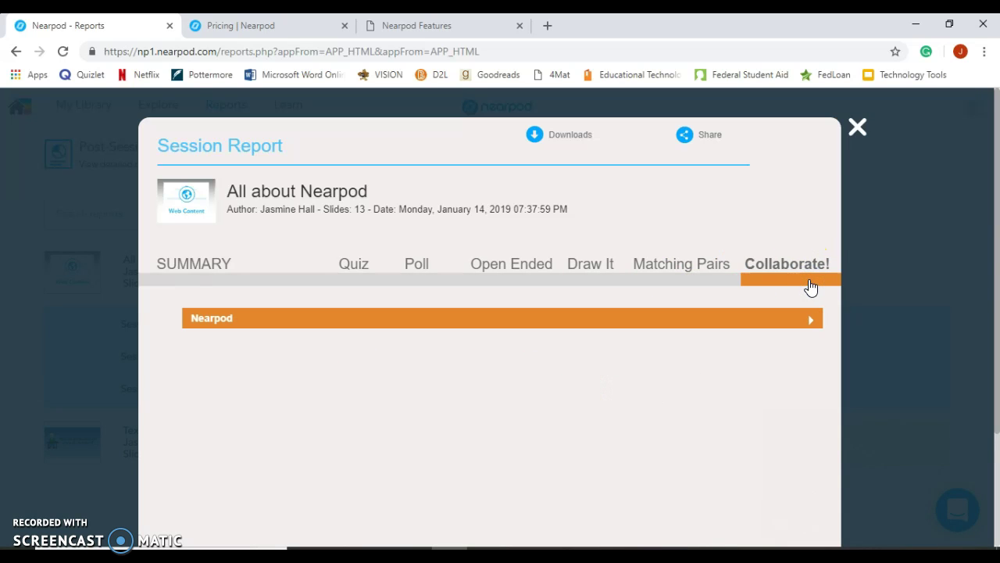
left_click(857, 128)
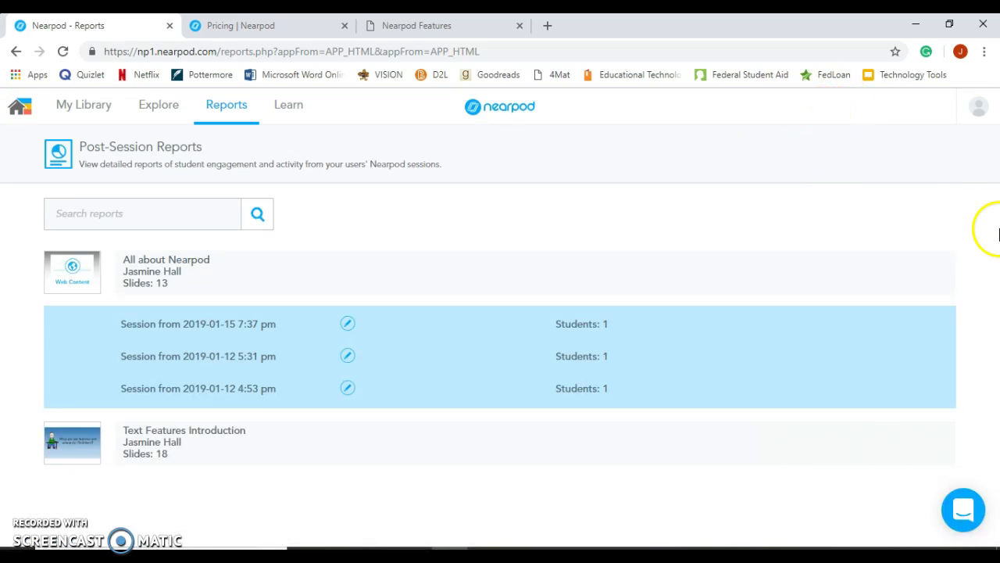